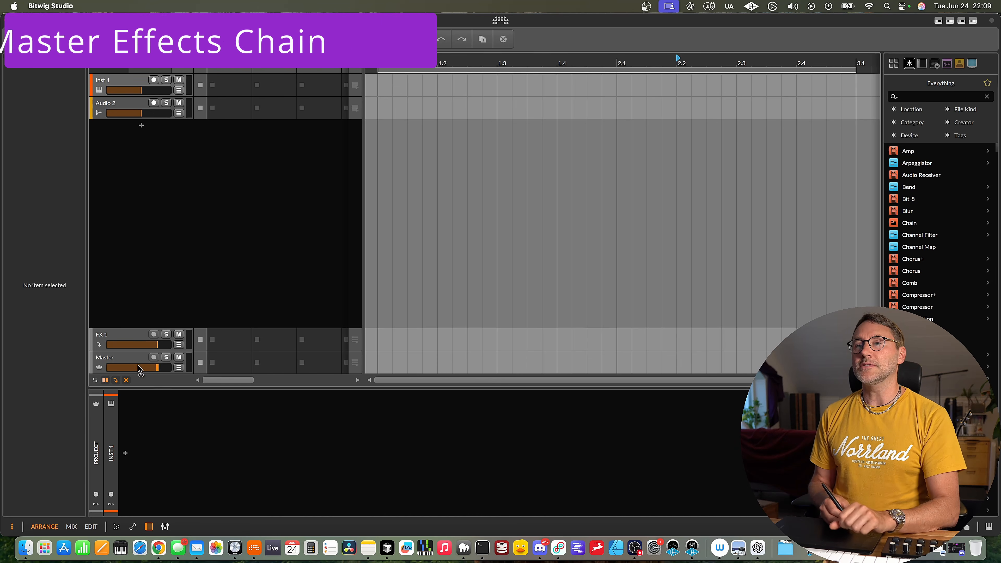
Step: Insert a Peak Limiter device on the Master track
click(125, 360)
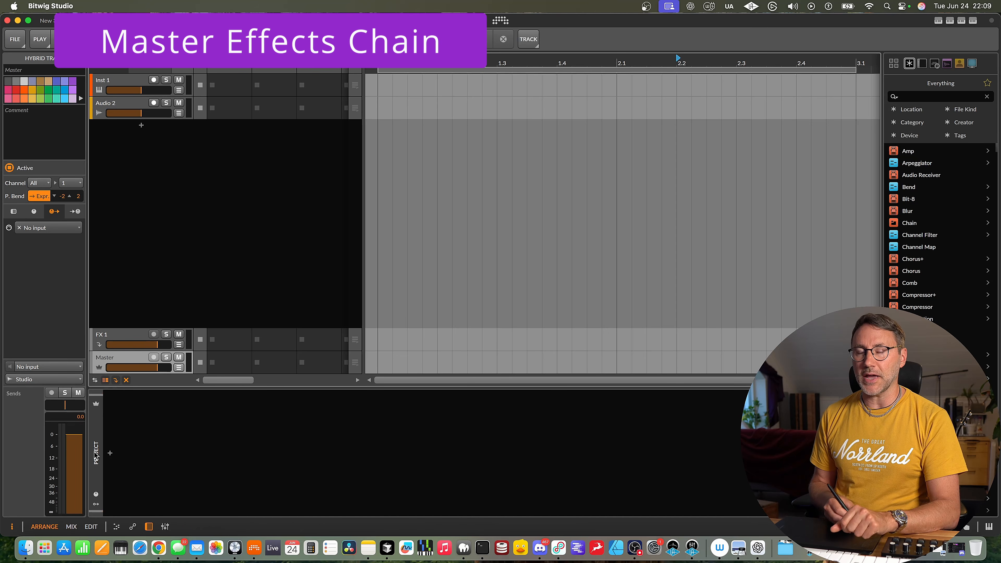
click(110, 455)
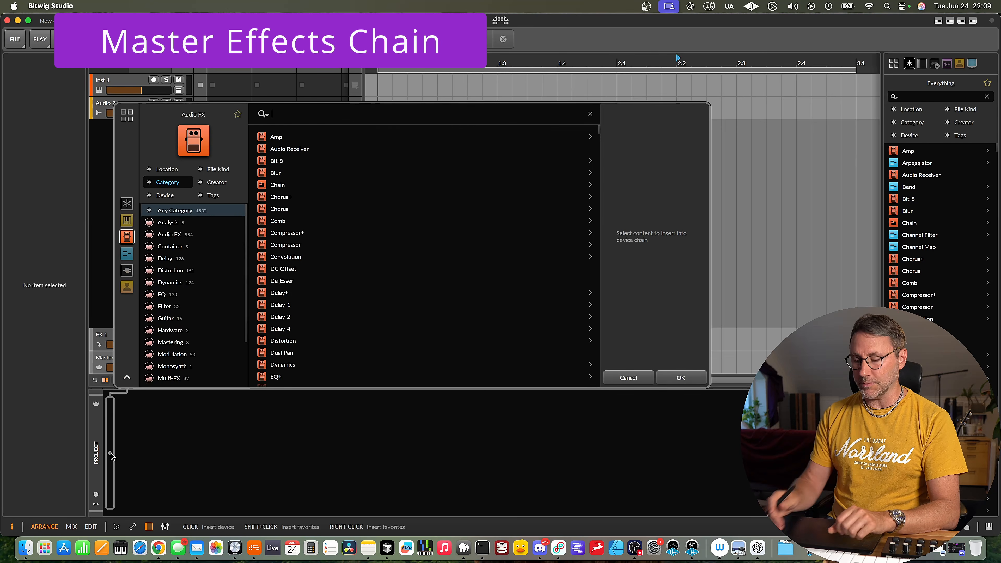
text(peak)
click(298, 139)
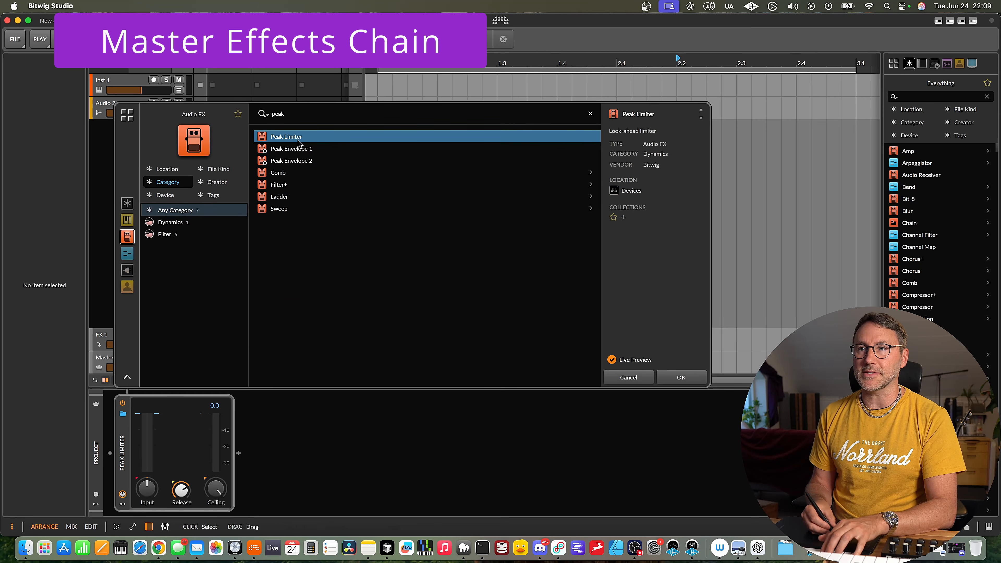
click(681, 377)
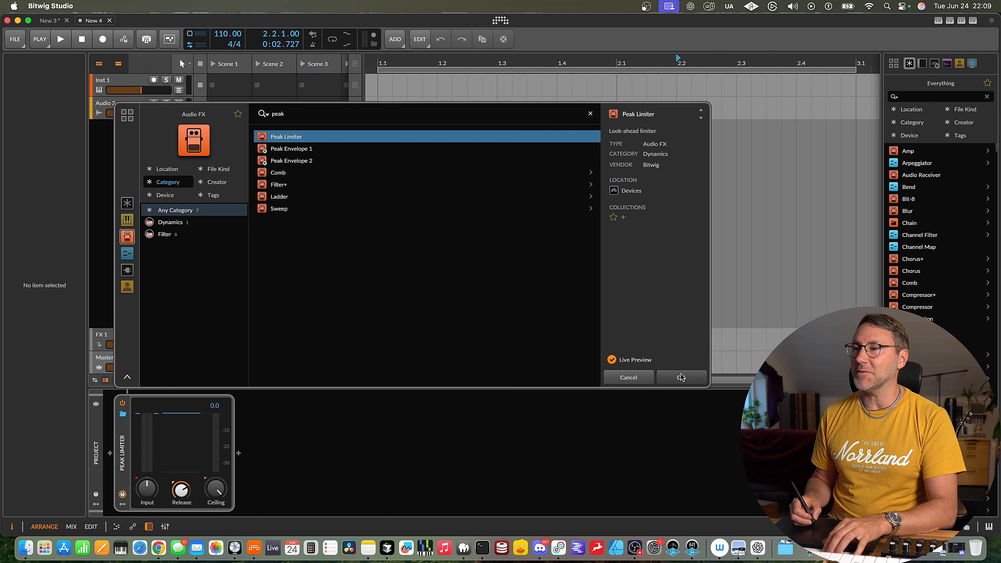
click(216, 490)
drag(216, 490, 216, 491)
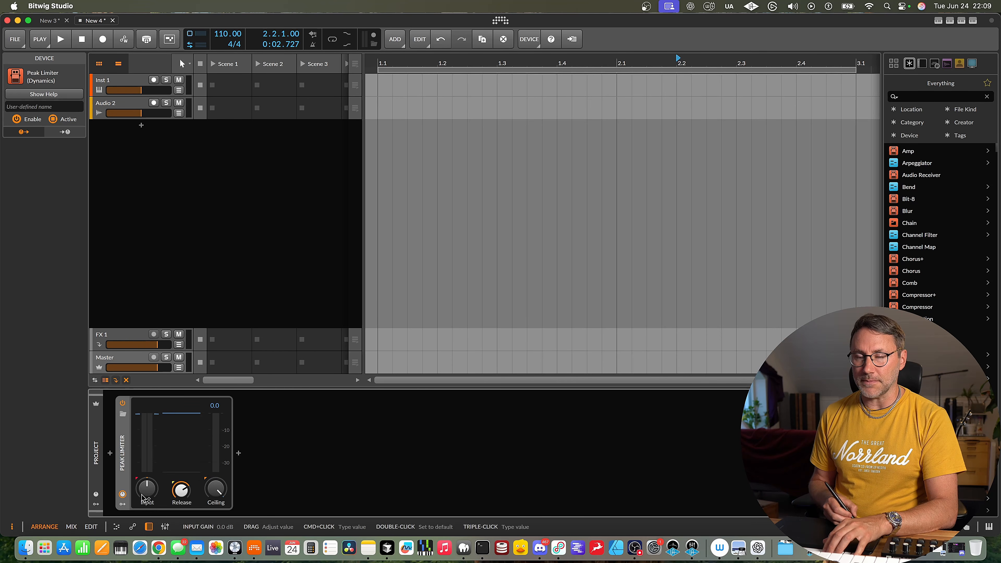
drag(147, 495, 148, 494)
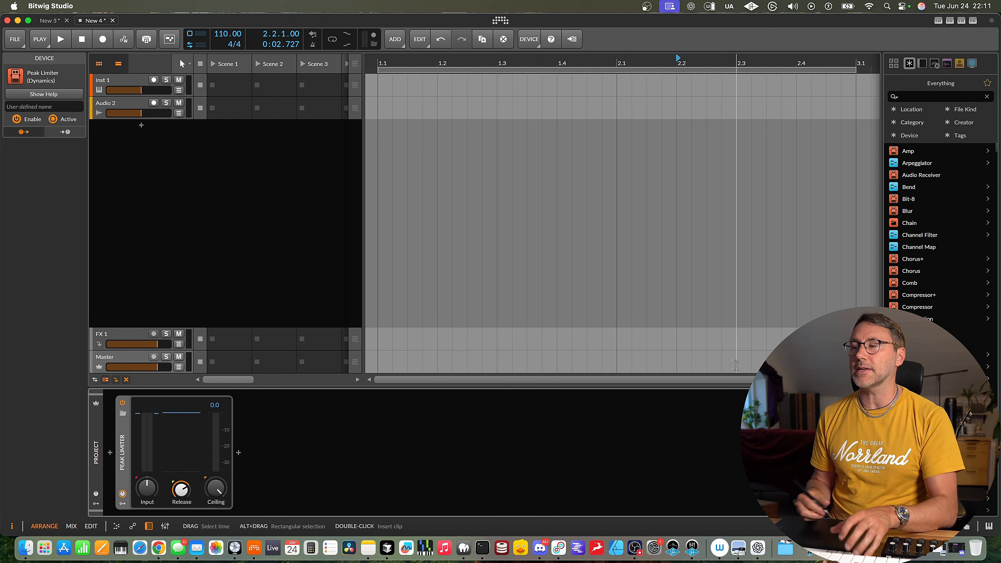
Step: Insert Youlean Loudness Meter 2 after the Peak Limiter on the Master track, then close its plug-in window
click(238, 453)
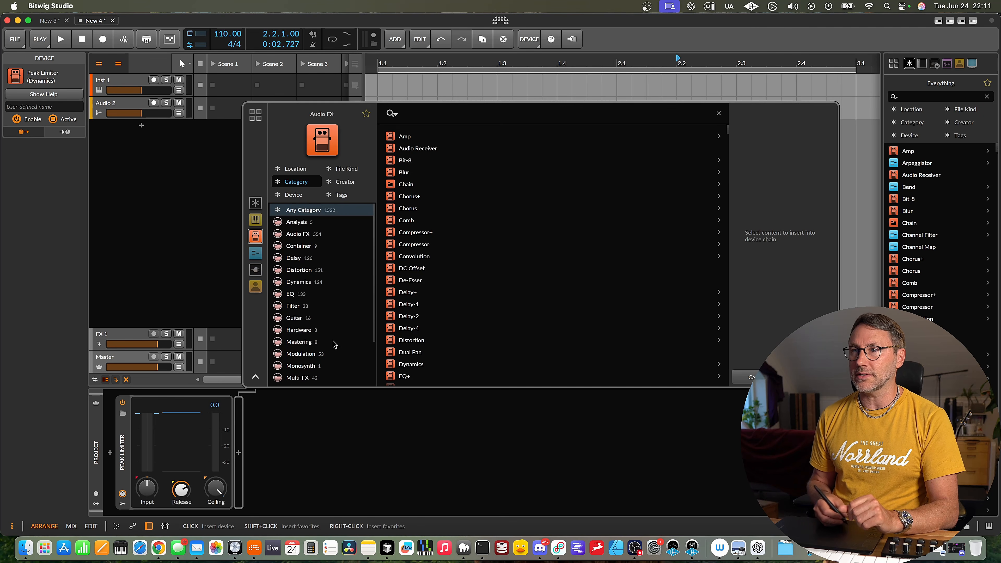
text(youlean)
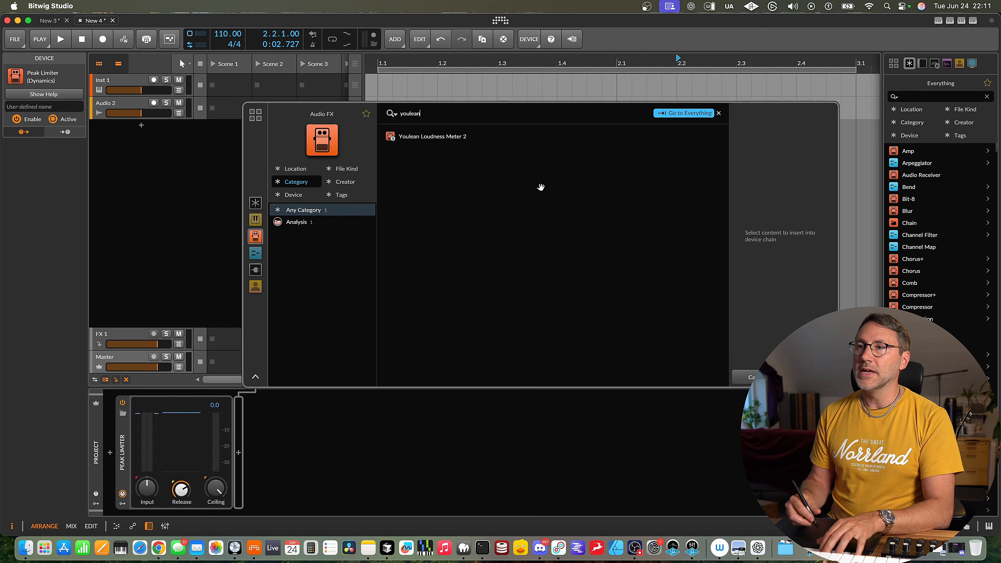
click(445, 137)
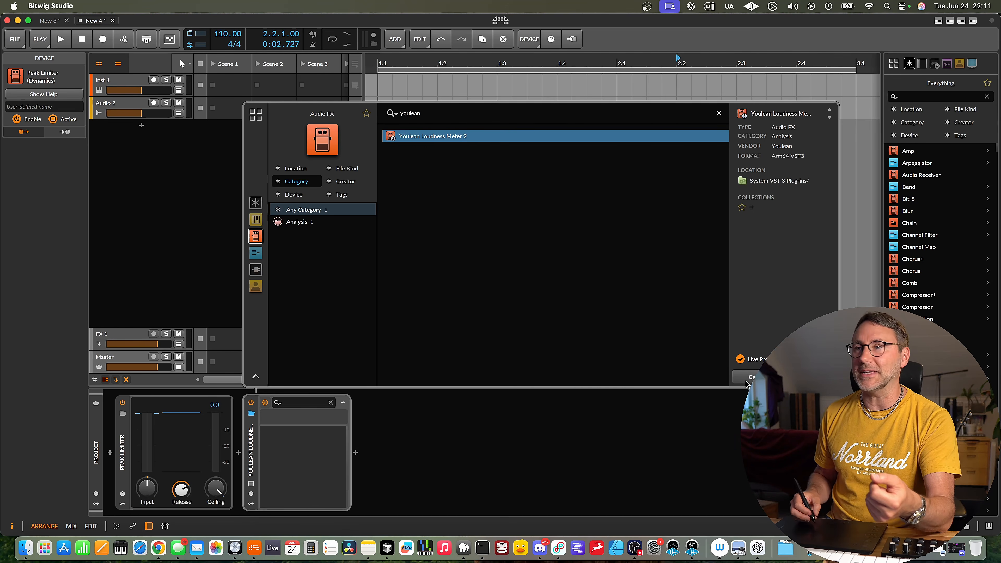
key(Return)
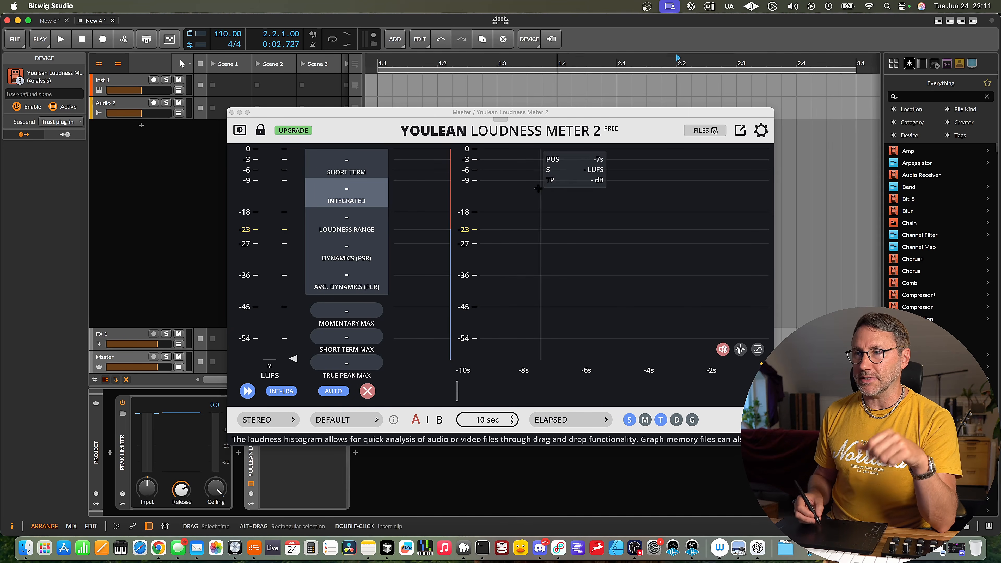
drag(504, 112, 453, 31)
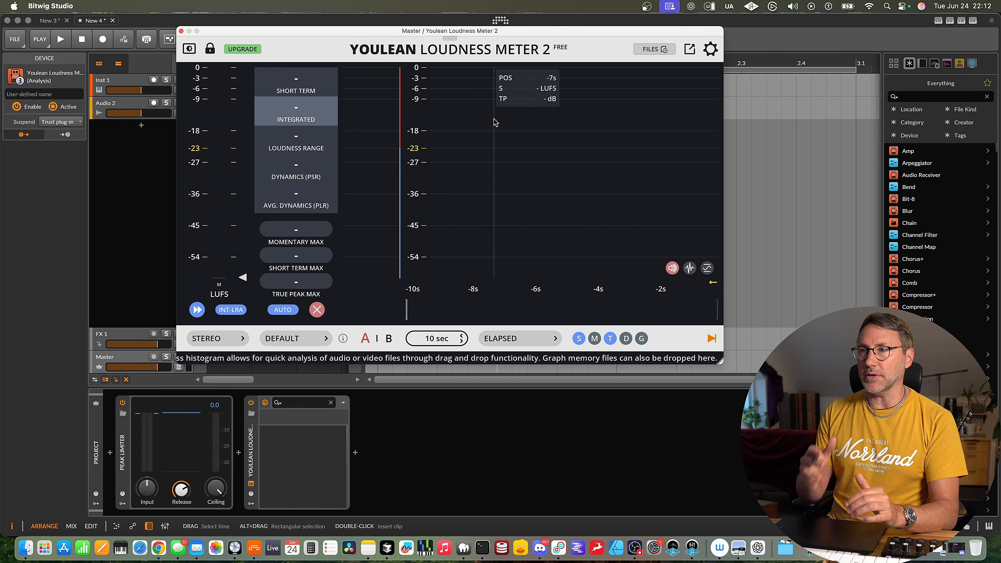
click(181, 31)
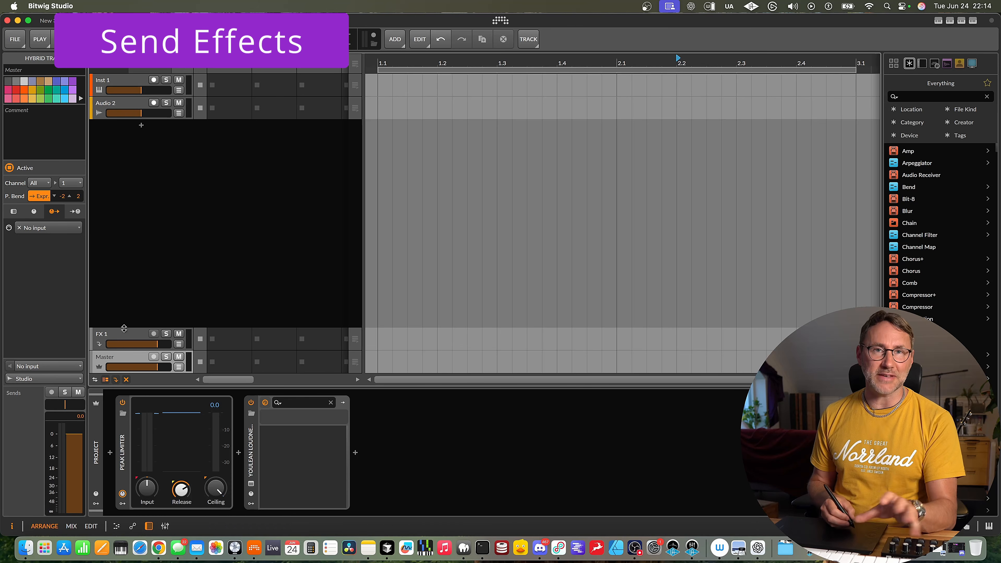
Step: Search the audio effects for reverb and preview the built-in Reverb device on the FX 1 track
click(132, 332)
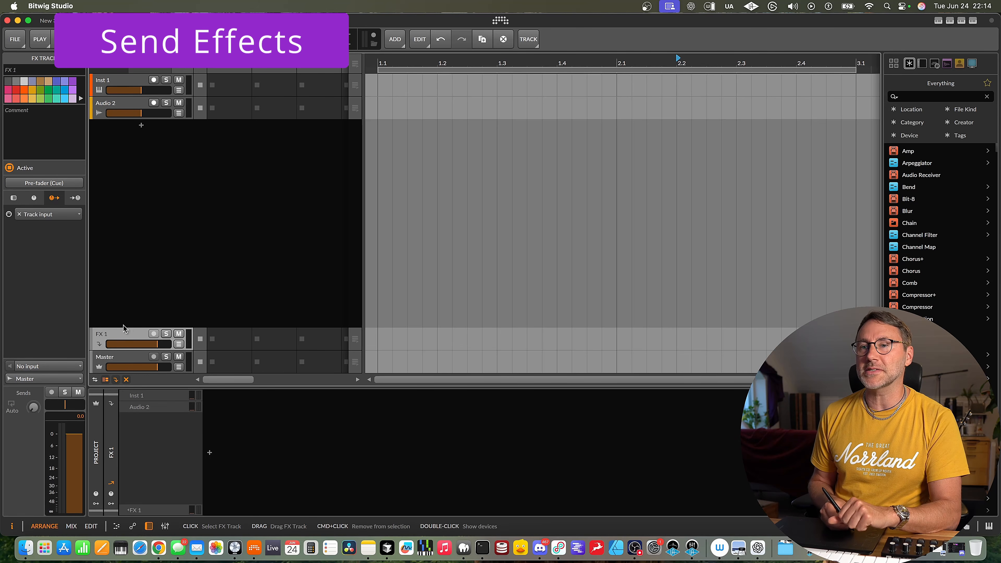
click(211, 455)
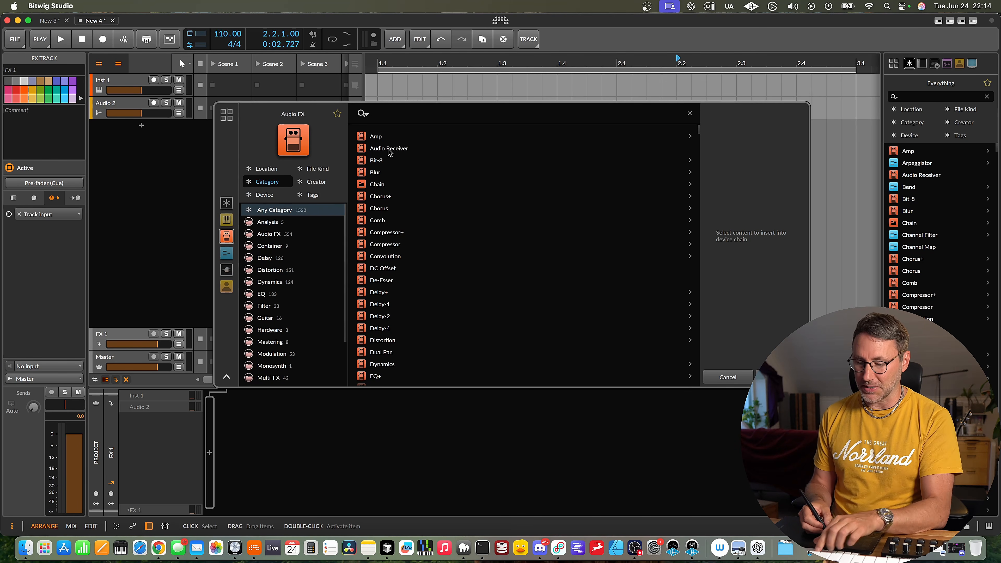
text(reverb)
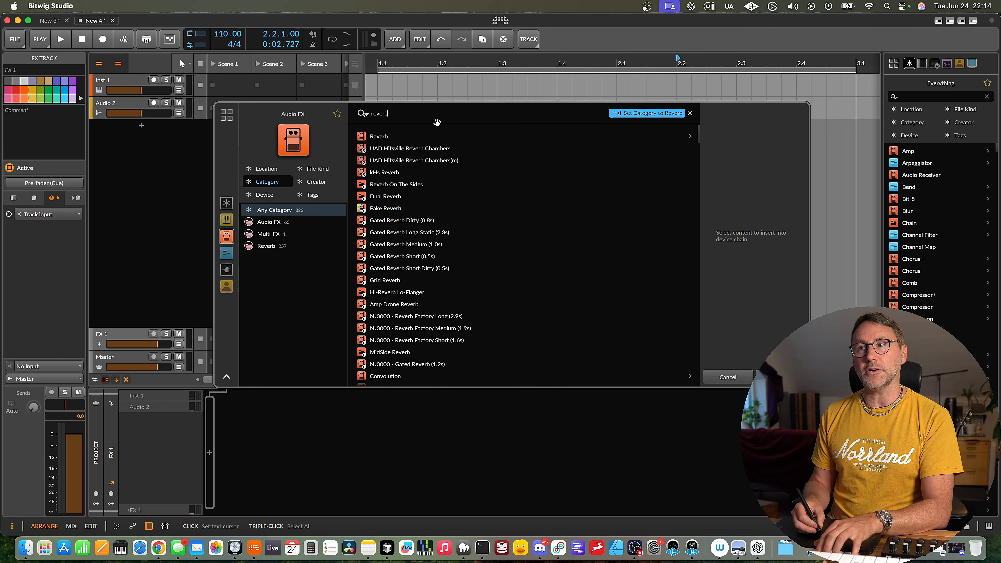
click(380, 136)
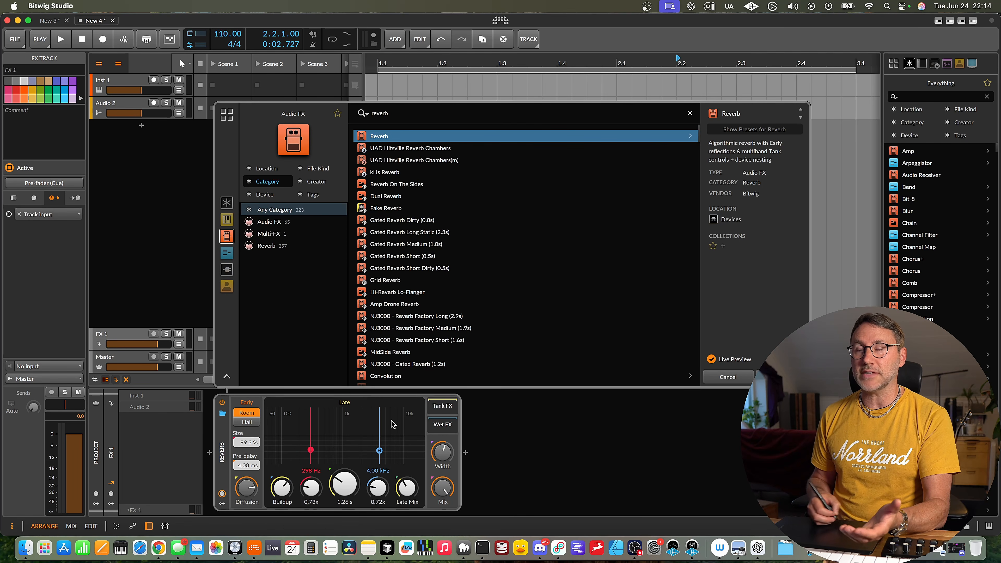
Step: Load ValhallaRoom on the FX track in place of the previewed Reverb, with its mix at 100%
drag(410, 117, 338, 114)
text(val)
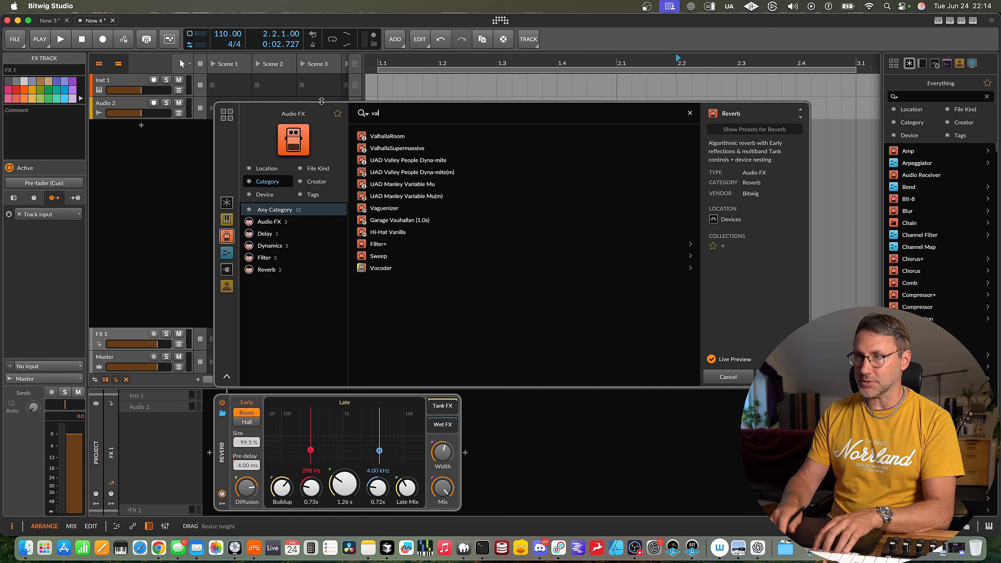
click(388, 136)
key(Return)
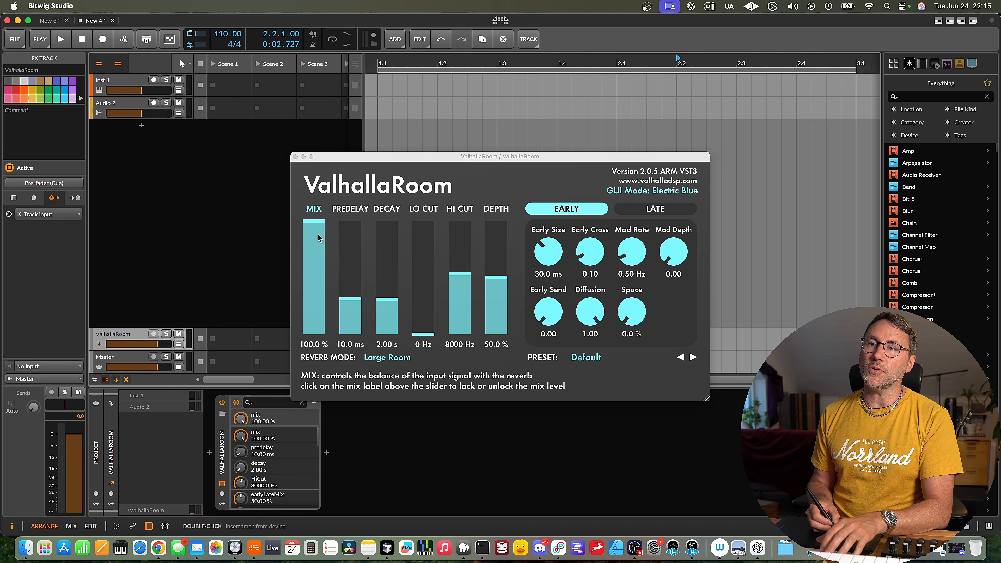
drag(318, 234, 317, 212)
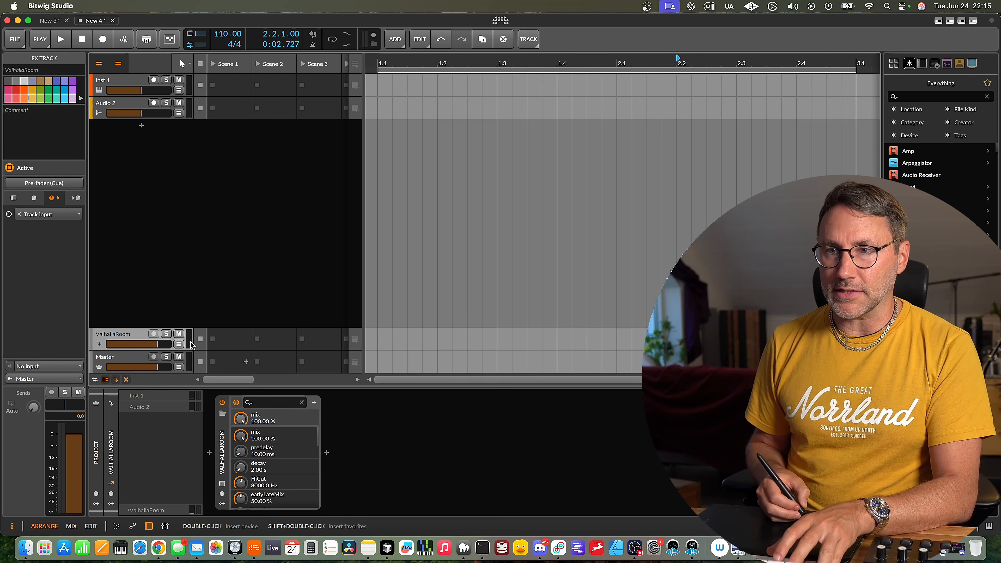
Step: Add a second FX track and insert the Delay+ device on it
right_click(154, 301)
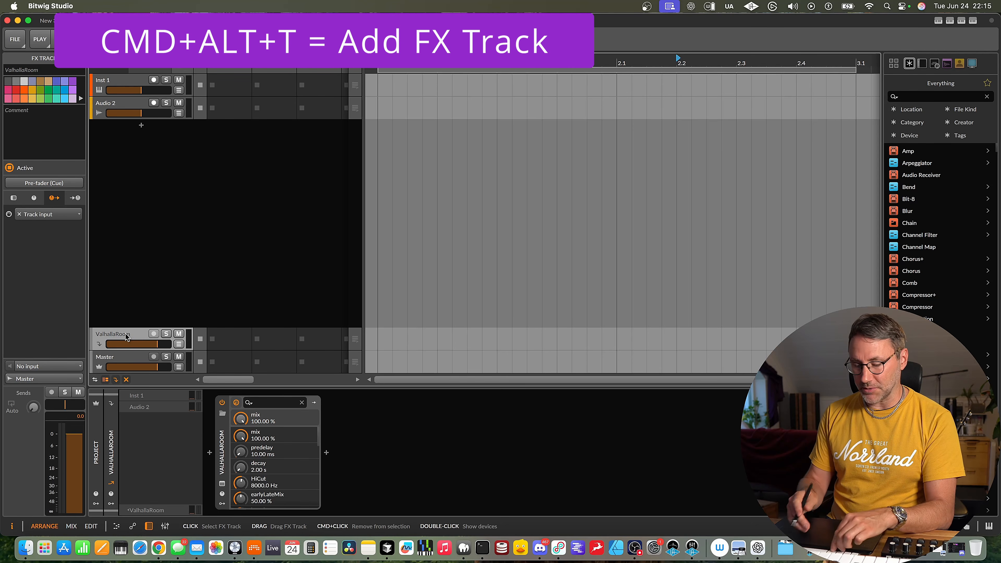
key(super+alt+t)
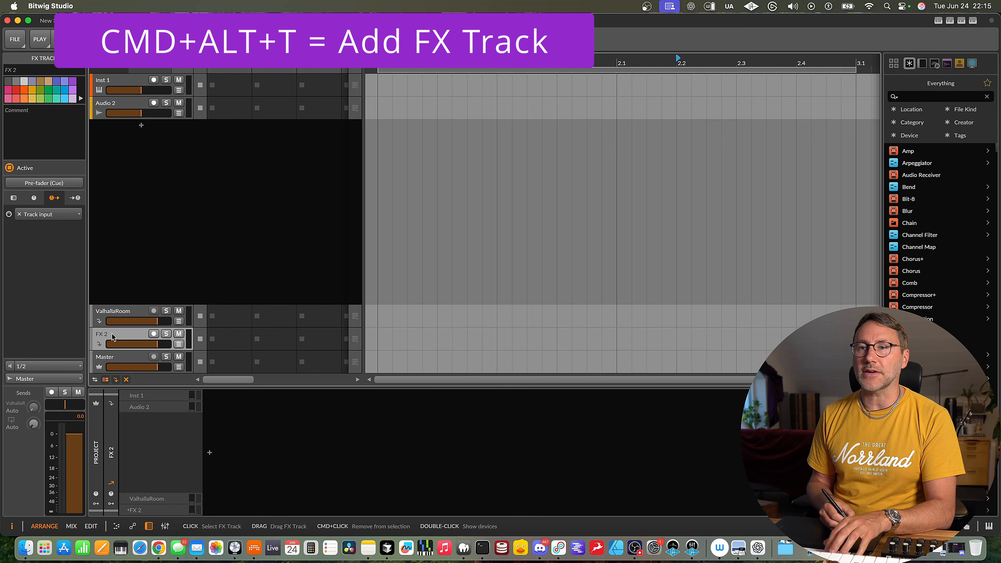
click(209, 453)
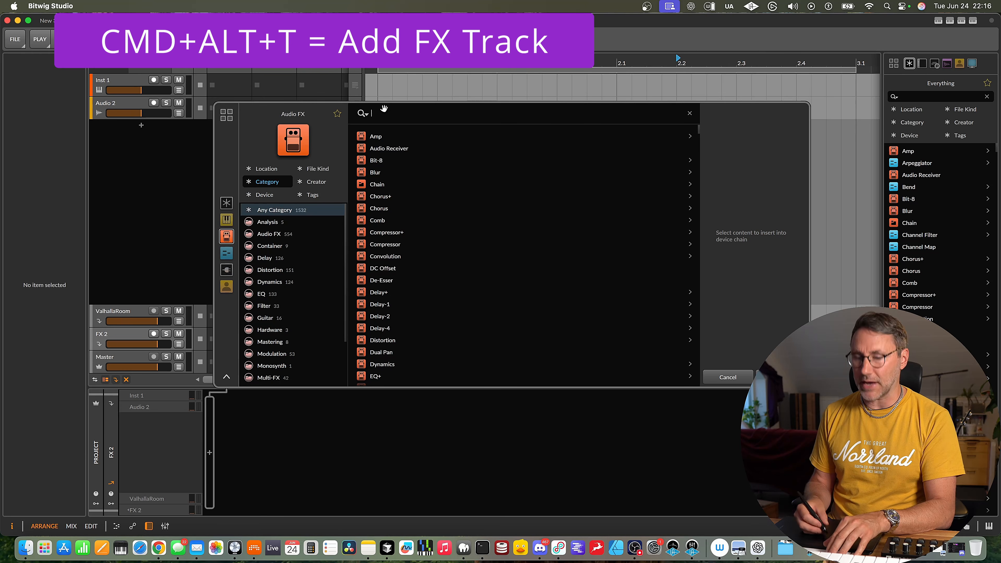
text(delay)
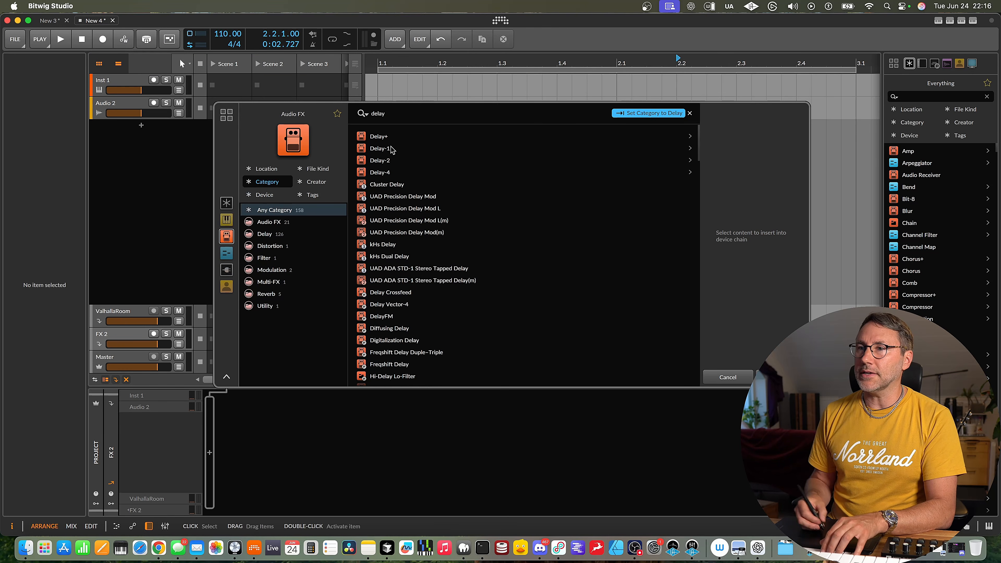
key(Down)
key(Return)
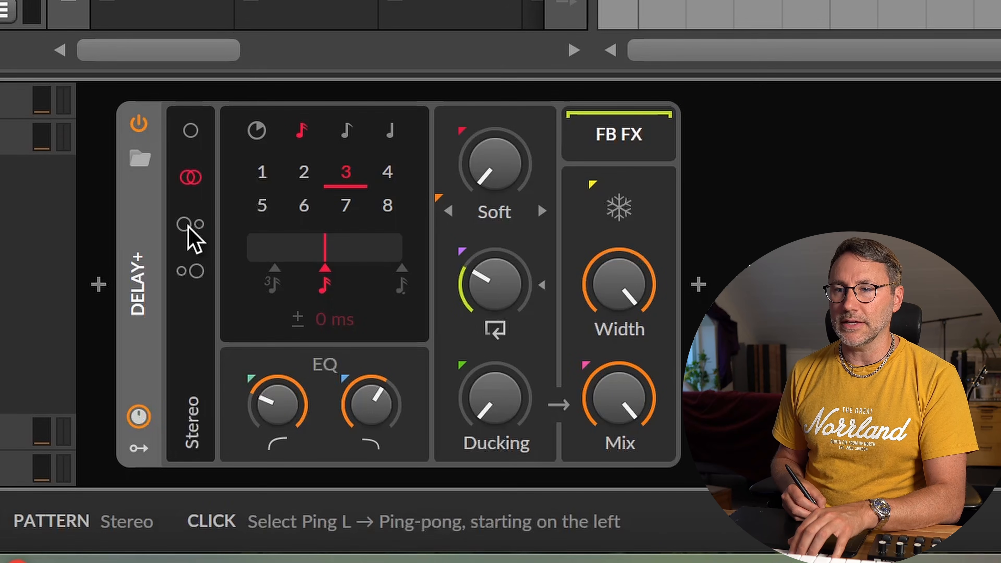
Step: Set the Delay+ pattern to Ping L and its mix to maximum
click(234, 433)
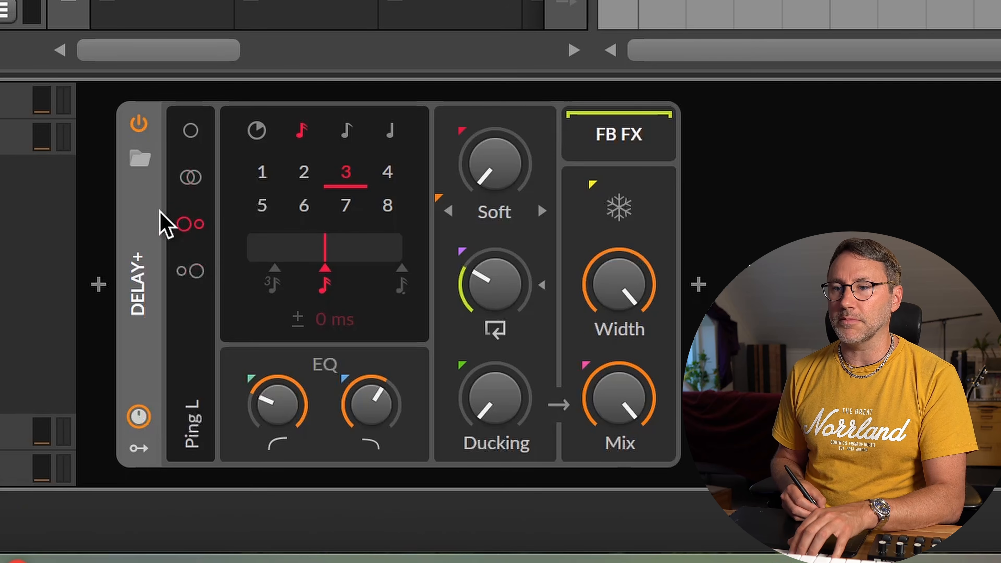
drag(619, 399, 648, 429)
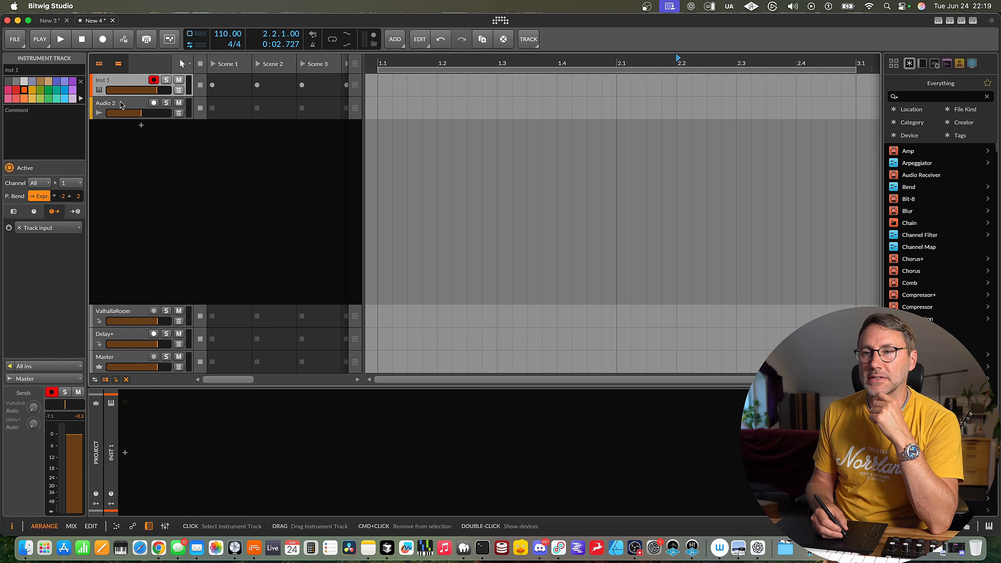
Step: Search the instruments for piano and preview the Kinda Piano preset on the Inst 1 track
click(125, 452)
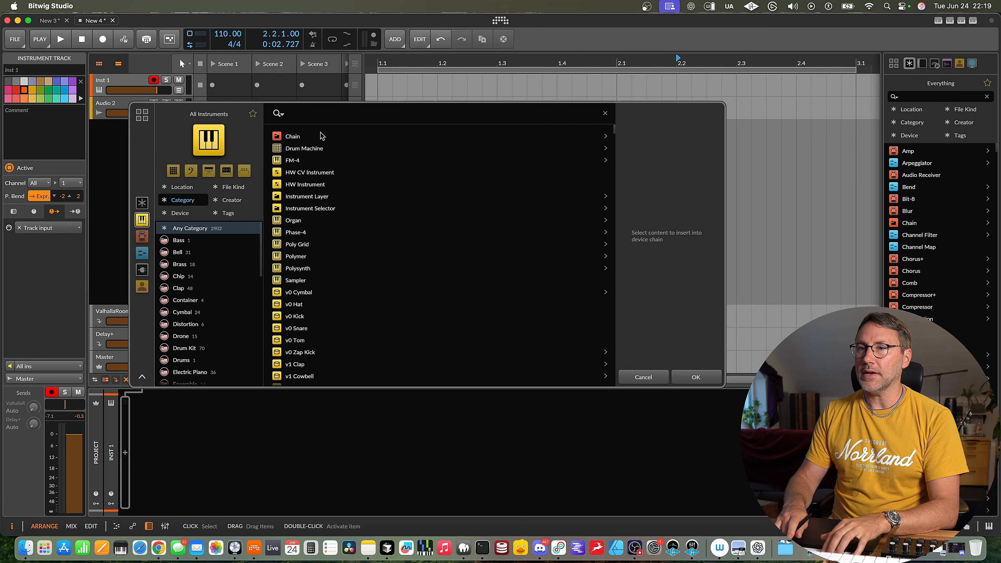
text(piano)
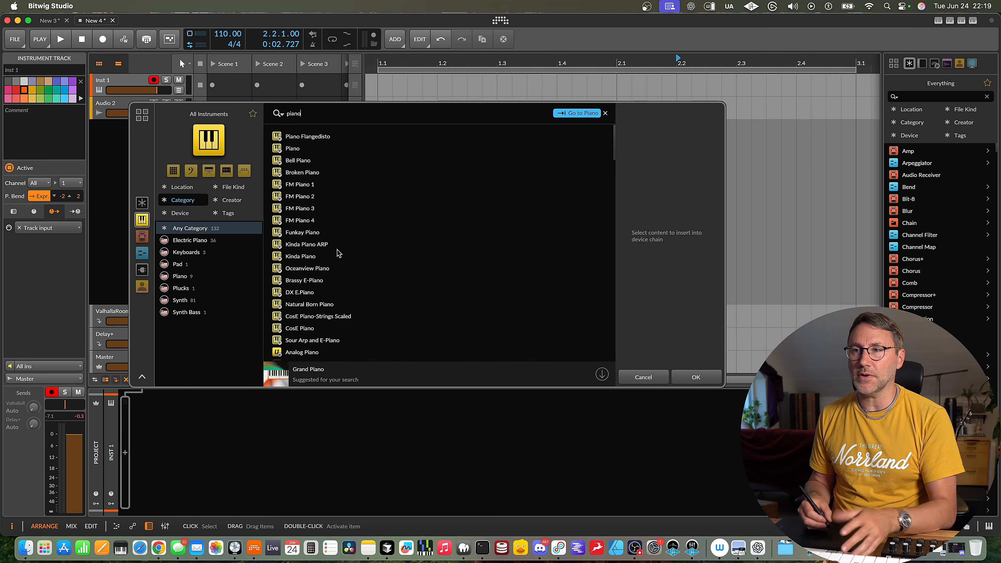
click(338, 256)
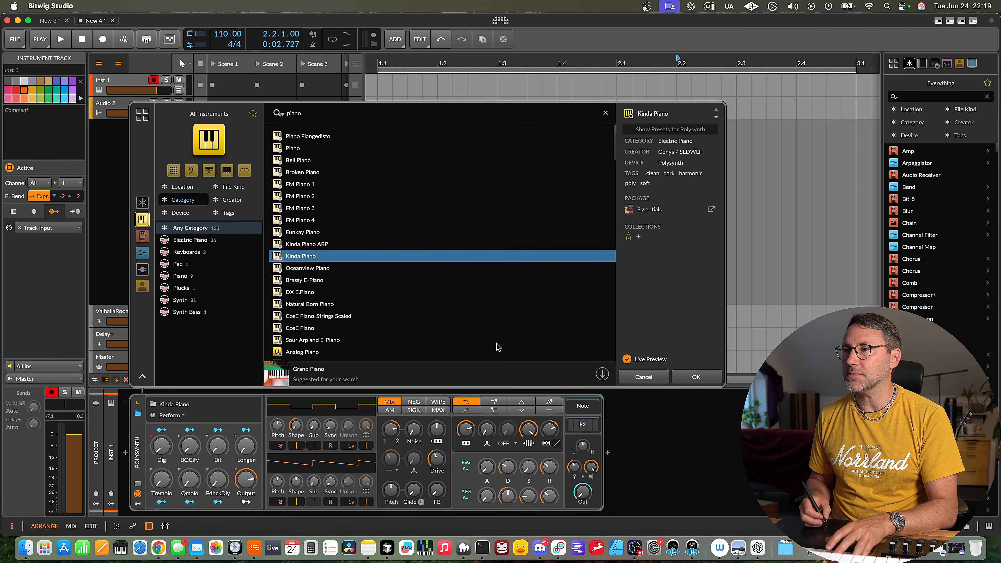
mouse_move(613, 148)
mouse_down()
mouse_move(613, 179)
mouse_move(613, 147)
mouse_up()
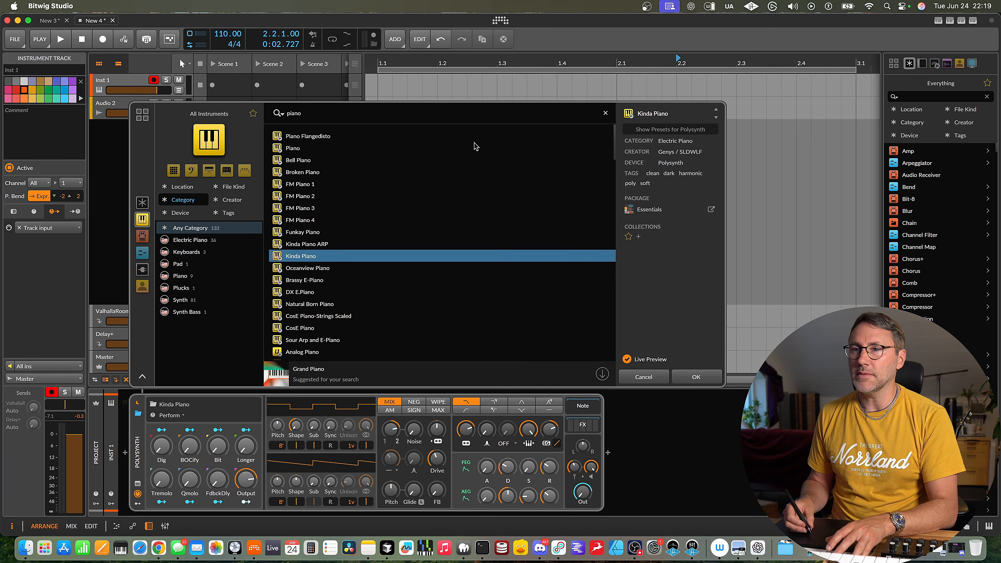
Step: Load Kontakt on the instrument track in place of the previewed Kinda Piano preset
click(317, 113)
text(kontakt)
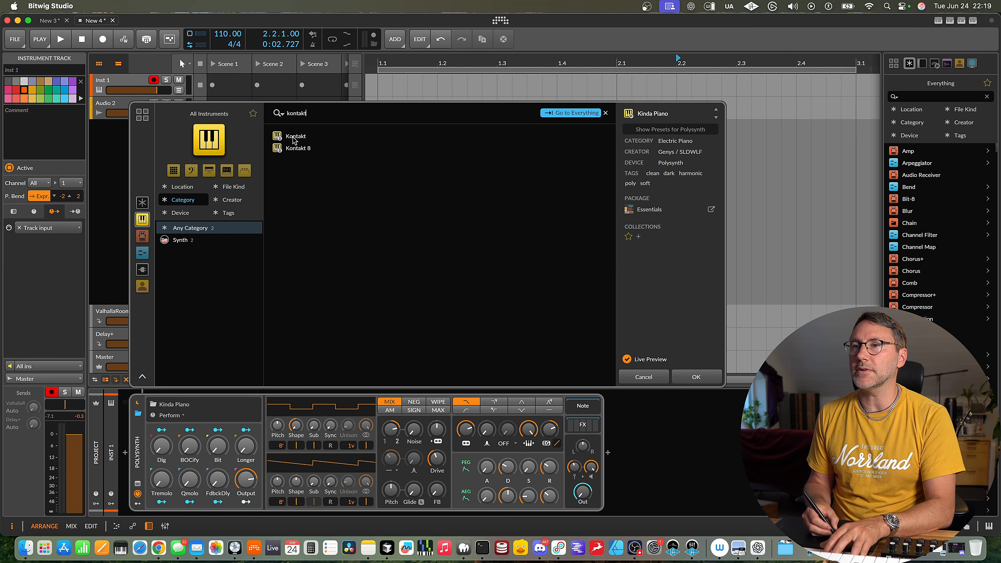
click(295, 137)
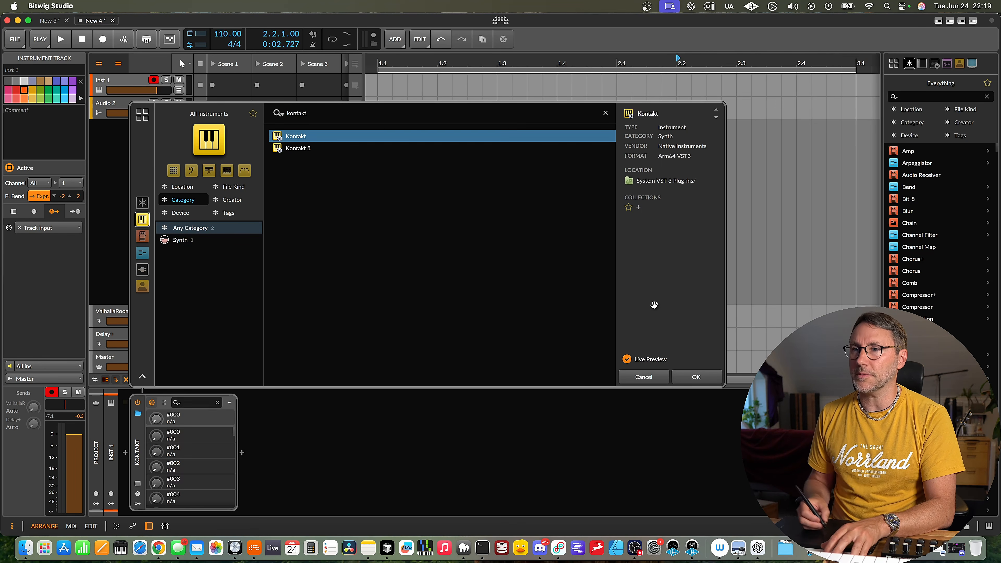
click(698, 377)
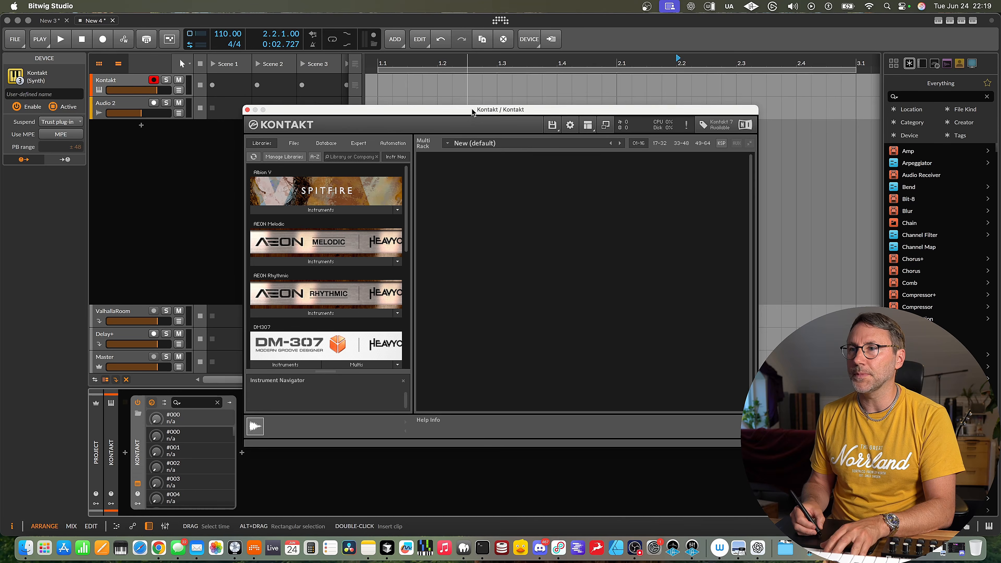
Step: Load The Gentleman piano instrument from its Kontakt library into the rack
scroll(381, 197, down, 5)
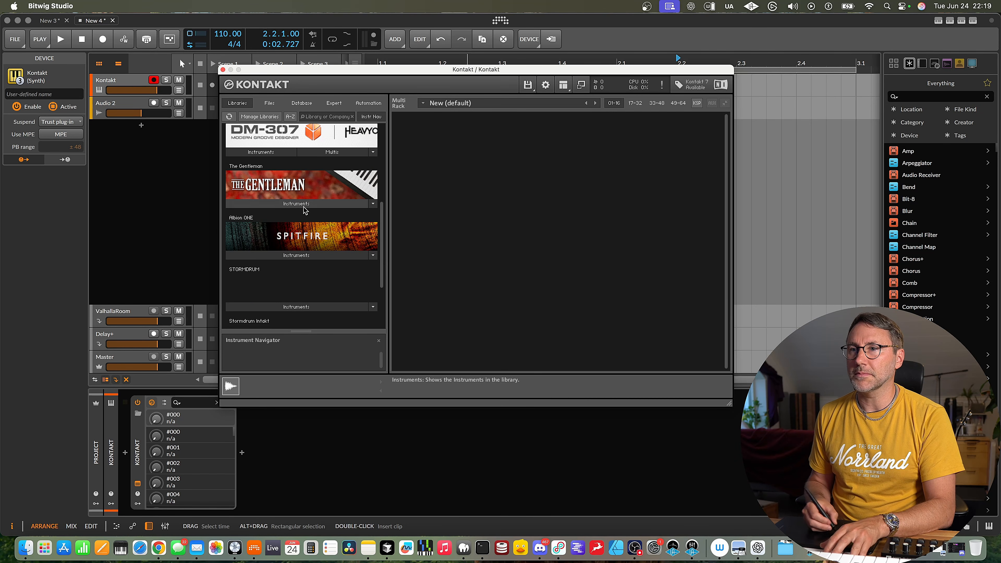
click(302, 205)
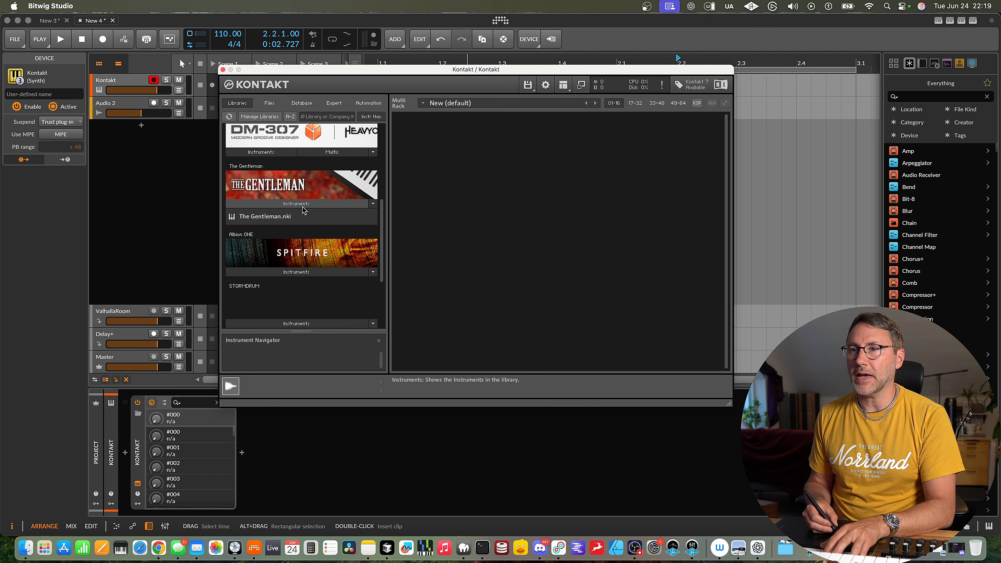
click(280, 217)
double_click(291, 219)
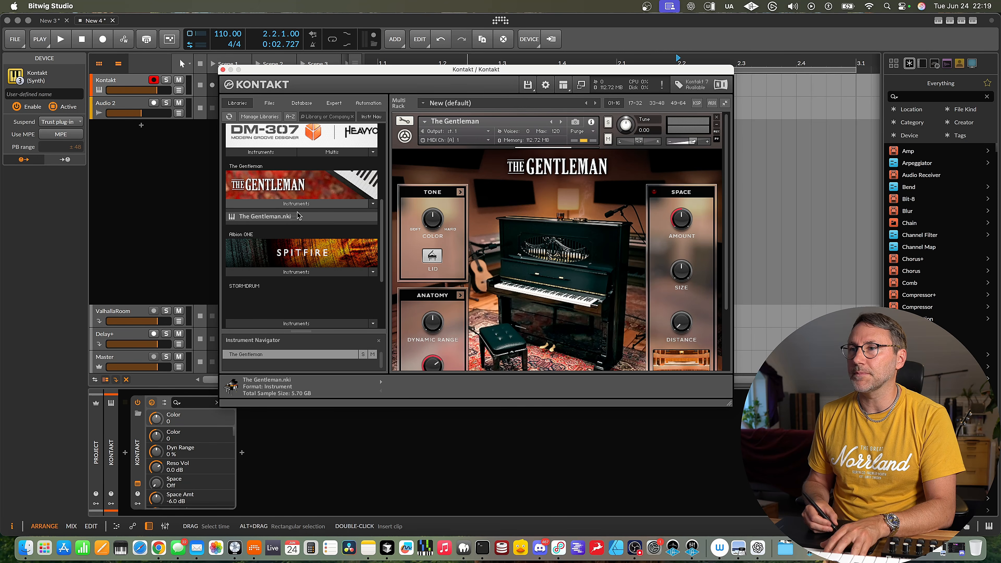
mouse_move(727, 189)
mouse_down()
mouse_move(727, 223)
mouse_move(727, 200)
mouse_up()
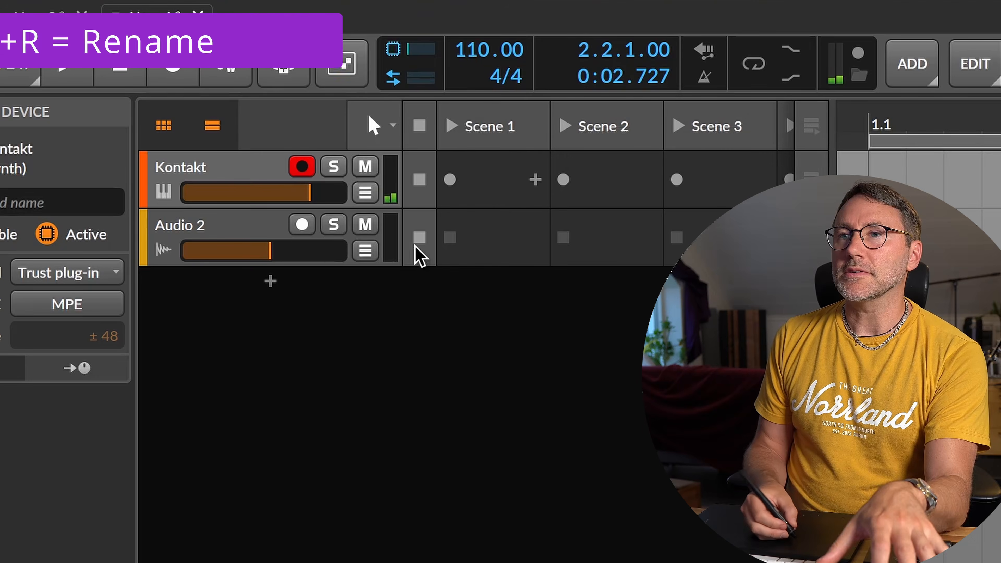
Step: Rename the Kontakt instrument track as Piano
click(221, 174)
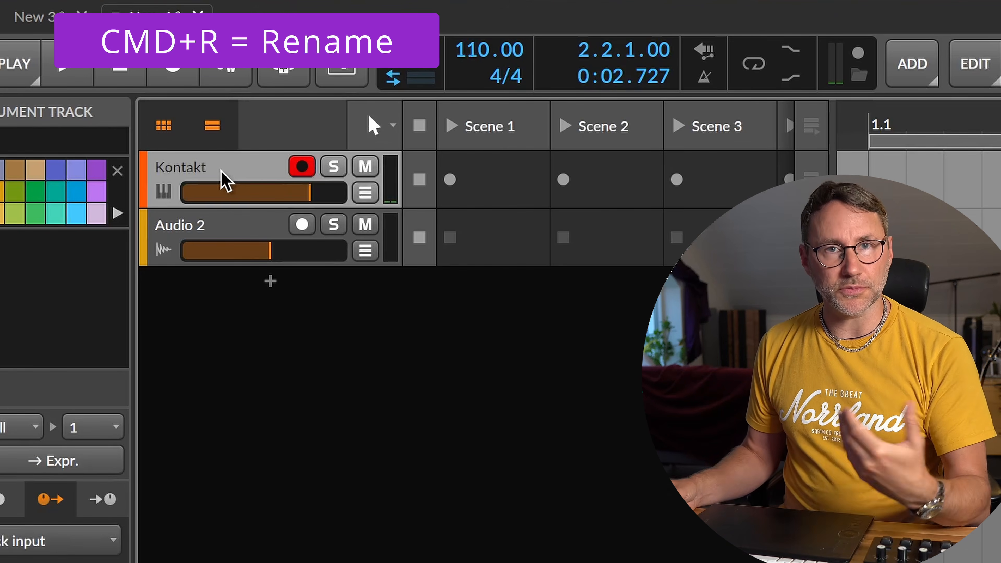
key(super+r)
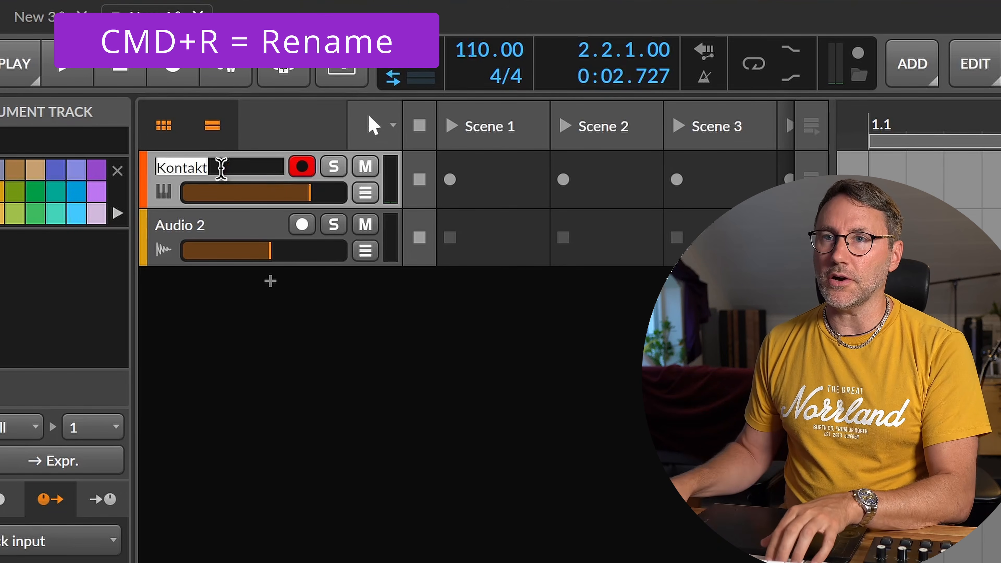
text(Piano)
key(Return)
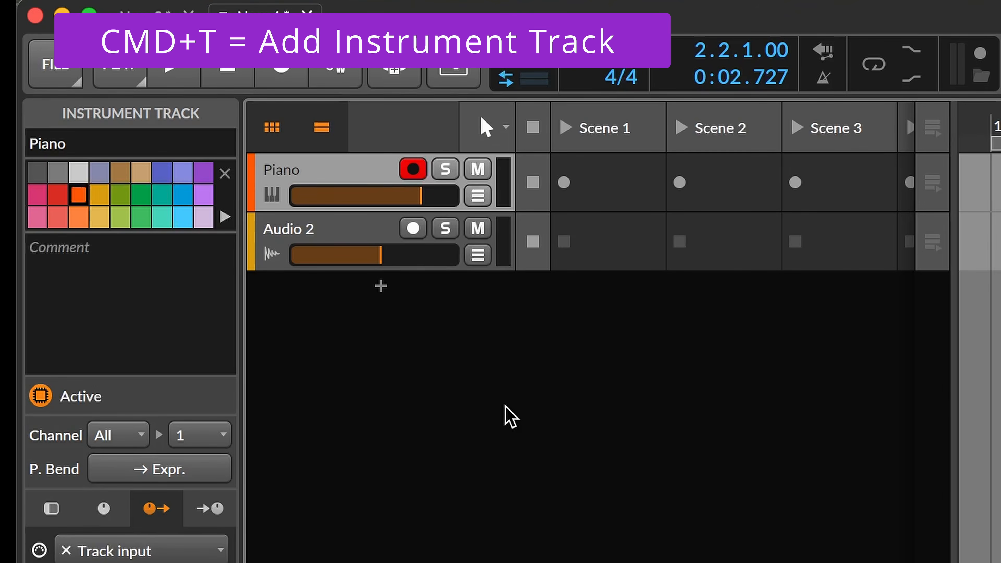
Step: Add a second instrument track below Piano and name it Bass
key(super+t)
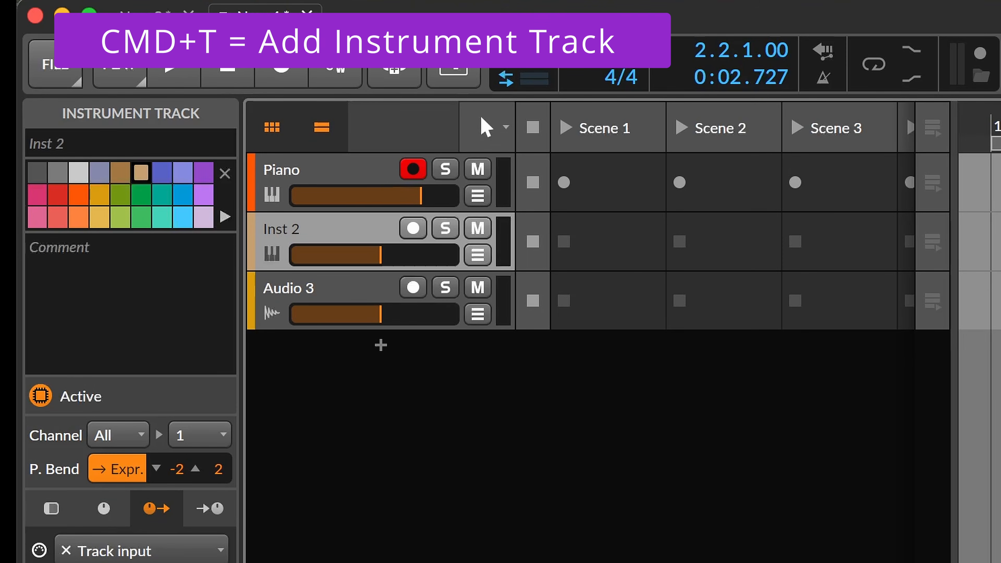
key(super+r)
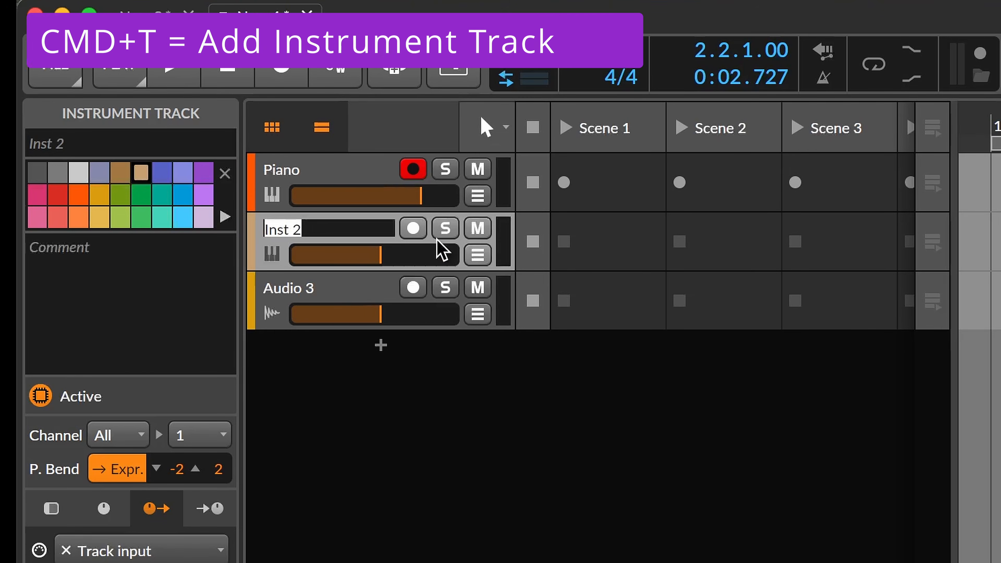
text(Bass)
key(Return)
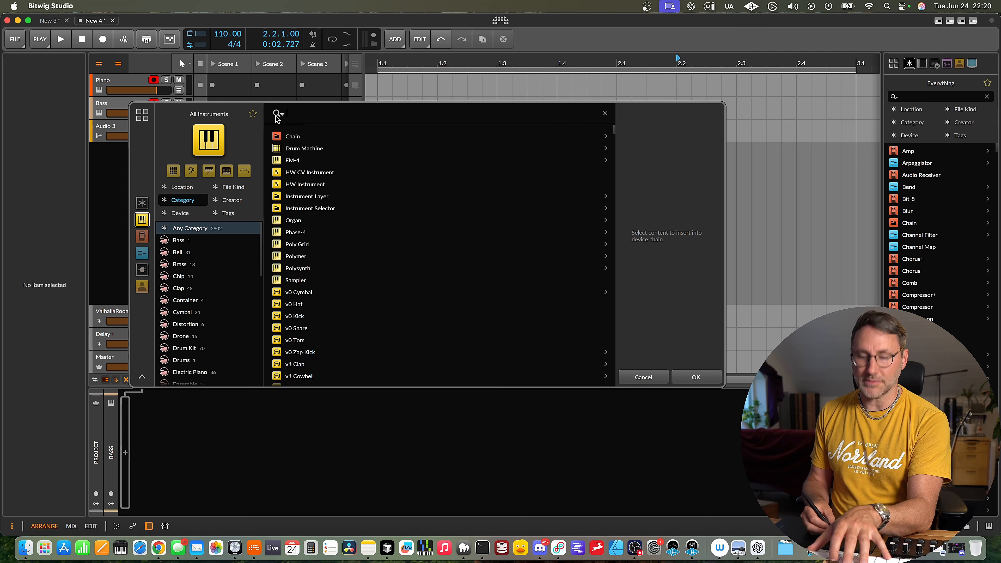
Step: Load the Bass 1 Polysynth preset on the Bass track and raise the track's volume
text(bass)
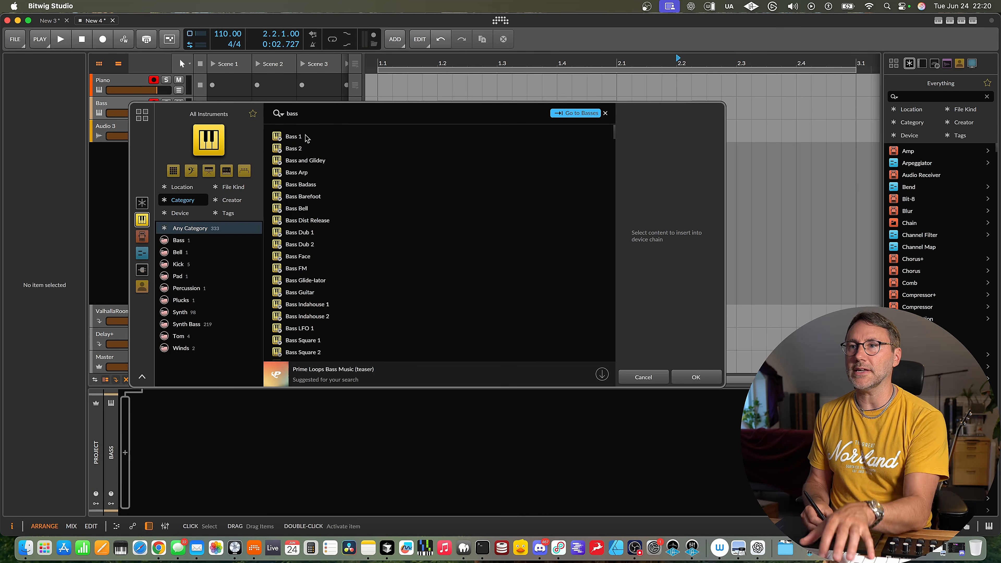
click(306, 137)
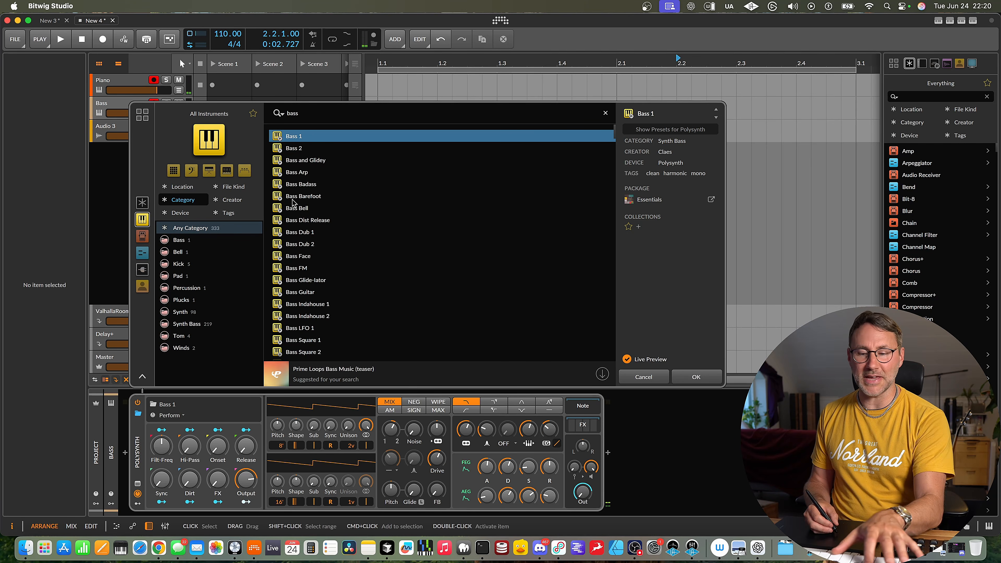
key(Return)
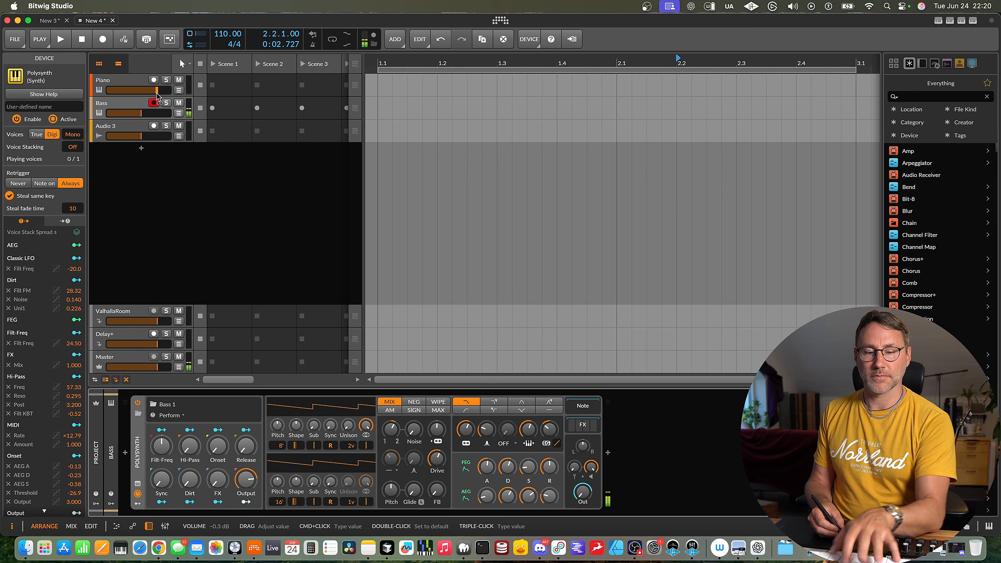
drag(146, 113, 158, 112)
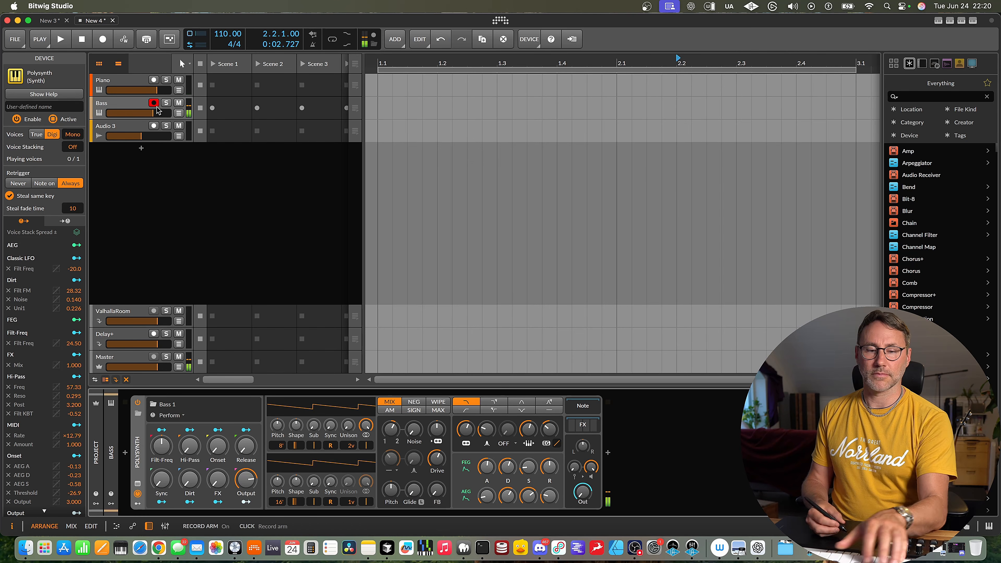
Step: Add an instrument track named Drums and place it between the Bass track and the audio track
click(134, 131)
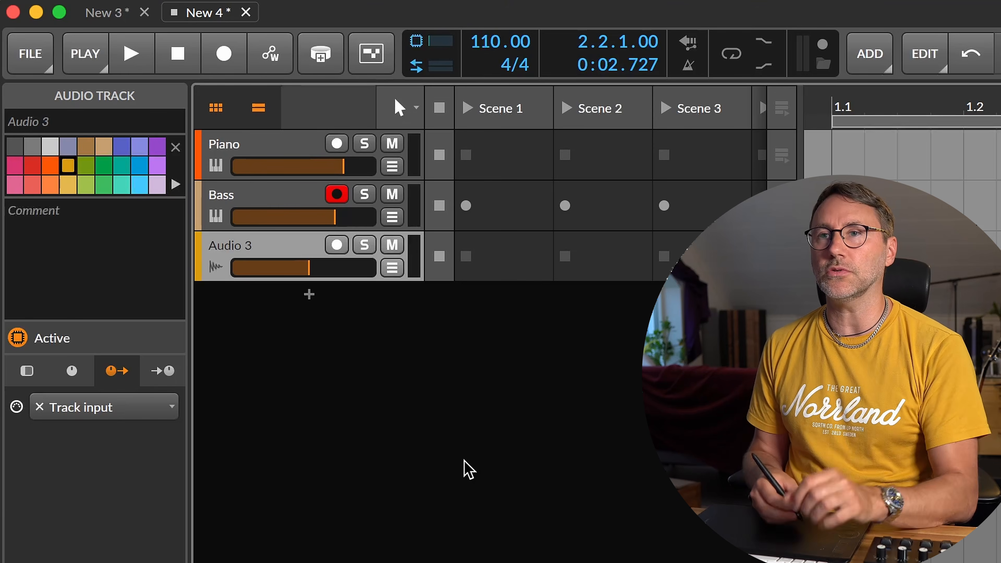
key(super+t)
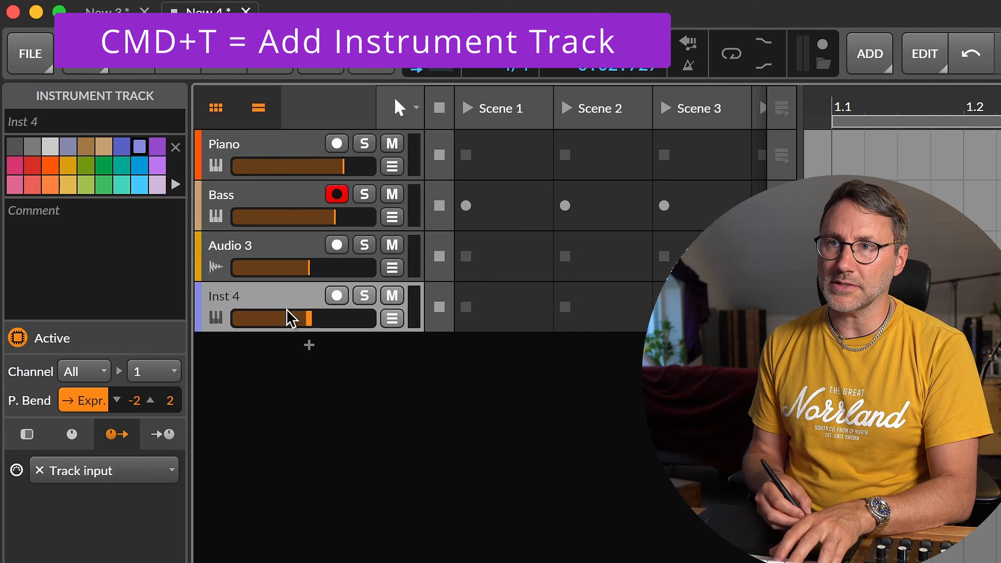
drag(276, 266, 263, 239)
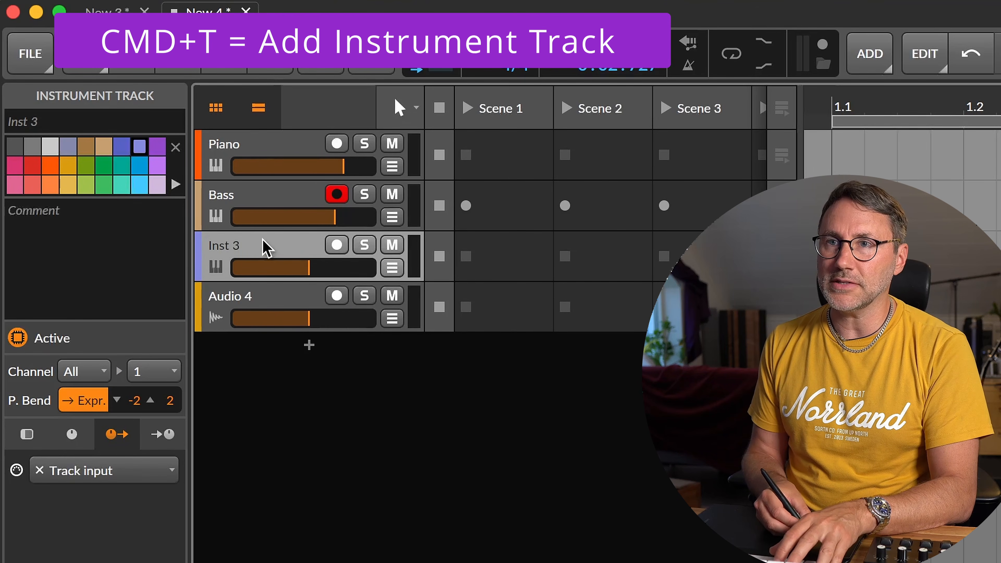
double_click(234, 245)
text(Dru)
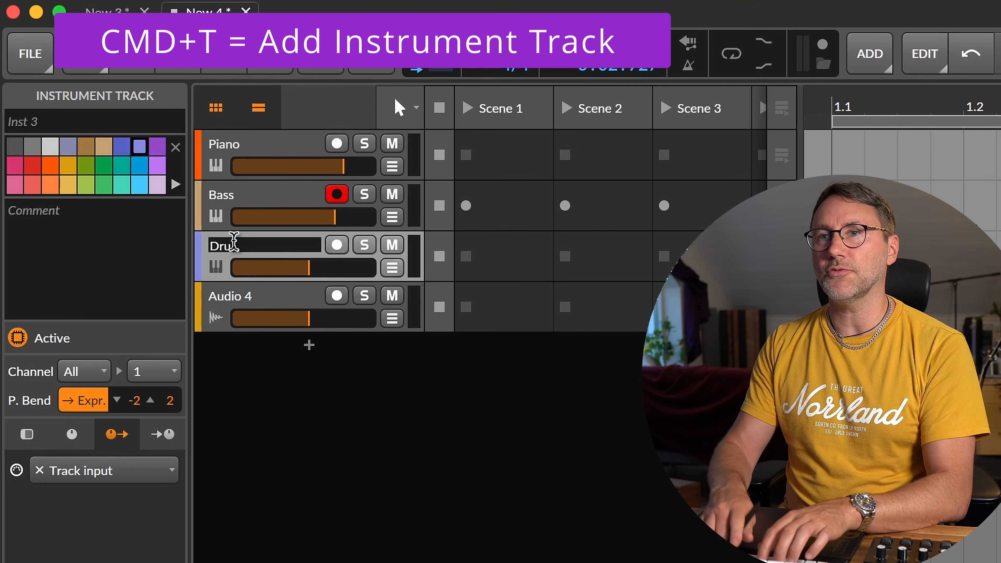
text(ms)
key(Return)
Step: Arm the Drums track for recording and raise its volume to about -3.4 dB
click(338, 244)
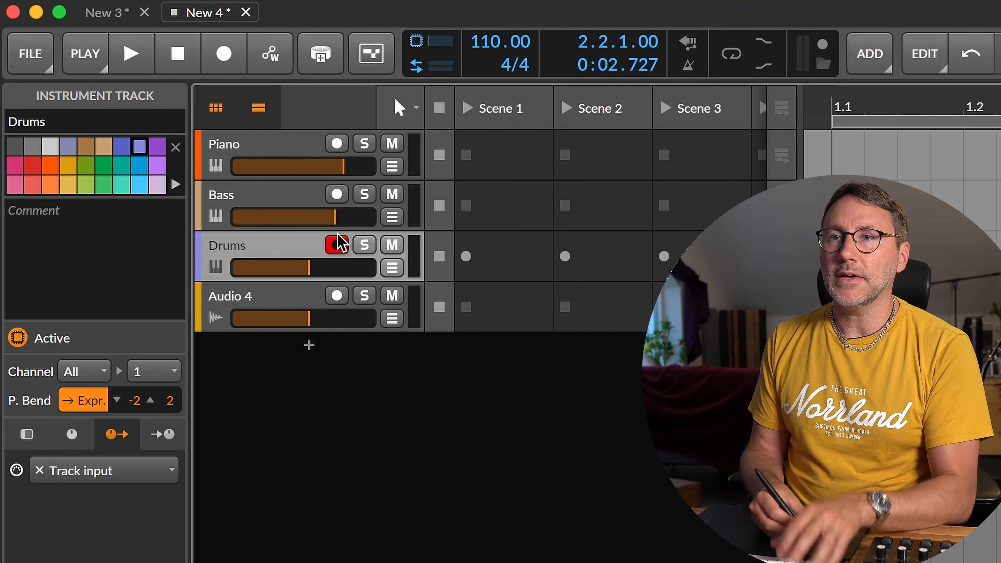
drag(320, 269, 342, 268)
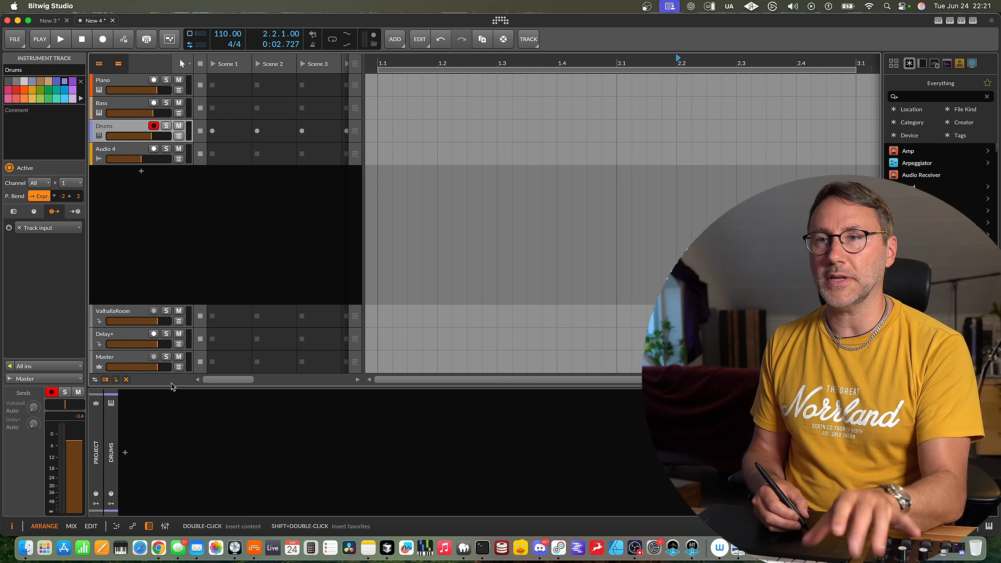
Step: Browse the Drum Machine presets and load v8 E-drums Kit 02 on the Drums track
click(125, 452)
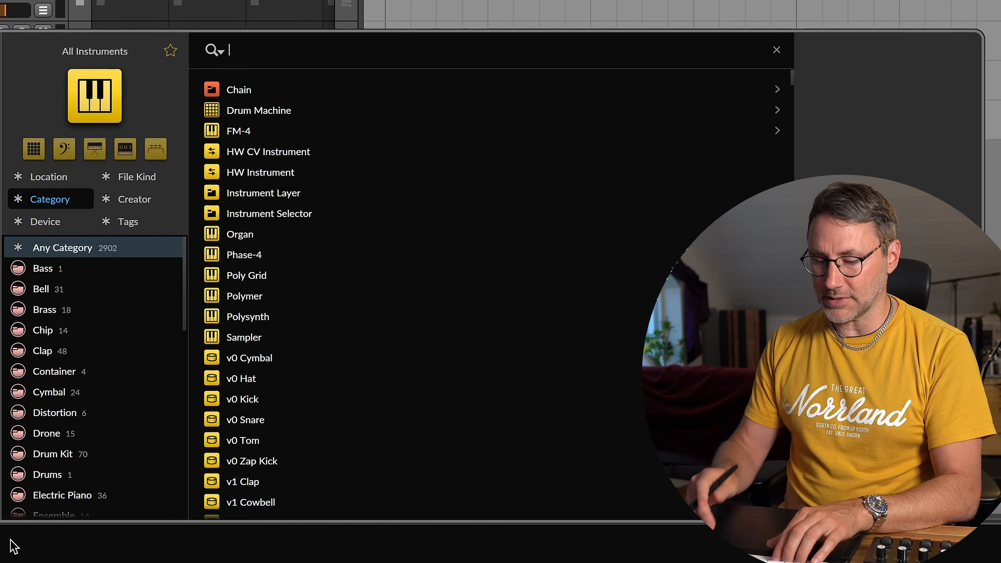
text(drum)
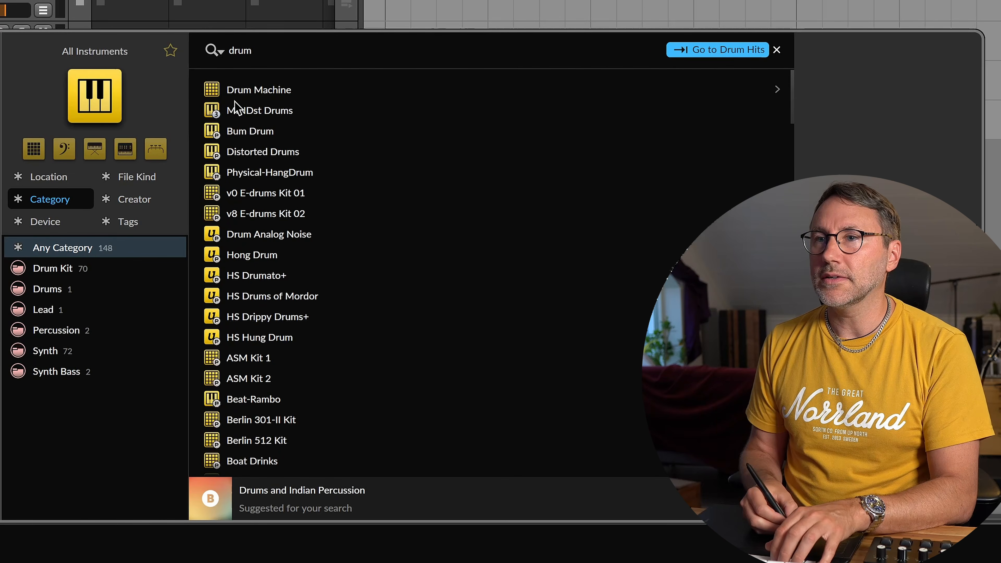
click(235, 107)
click(257, 87)
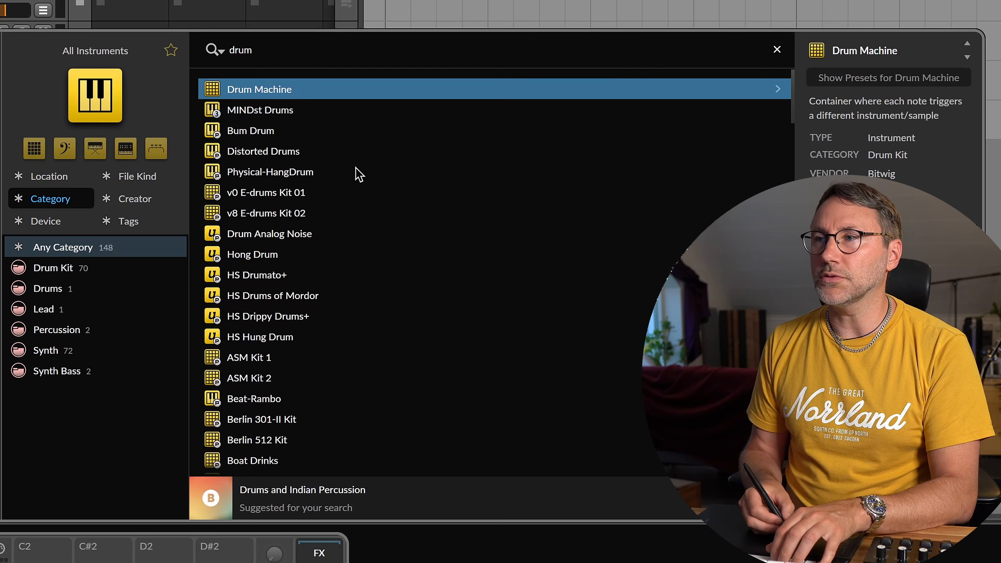
click(778, 90)
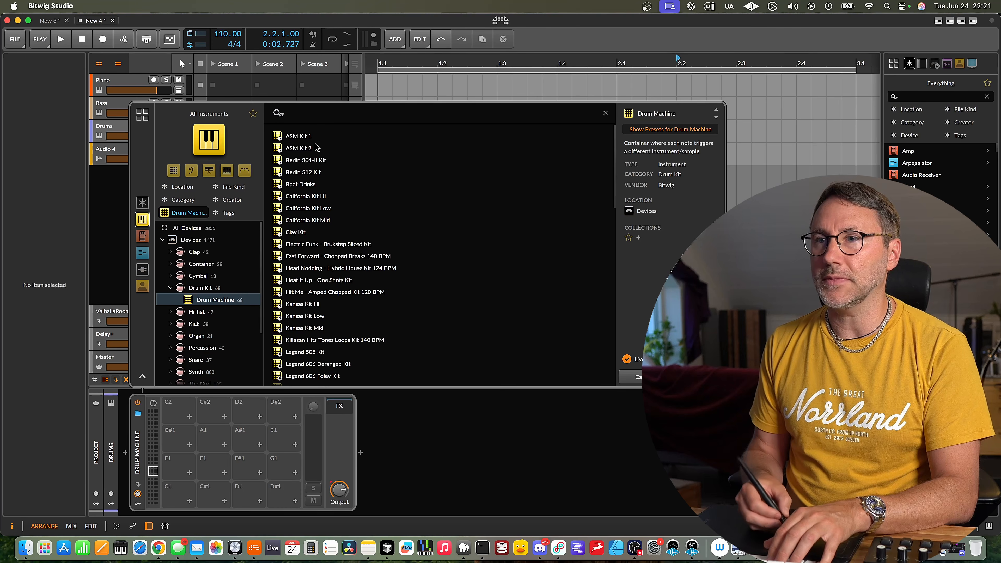
scroll(612, 166, down, 2)
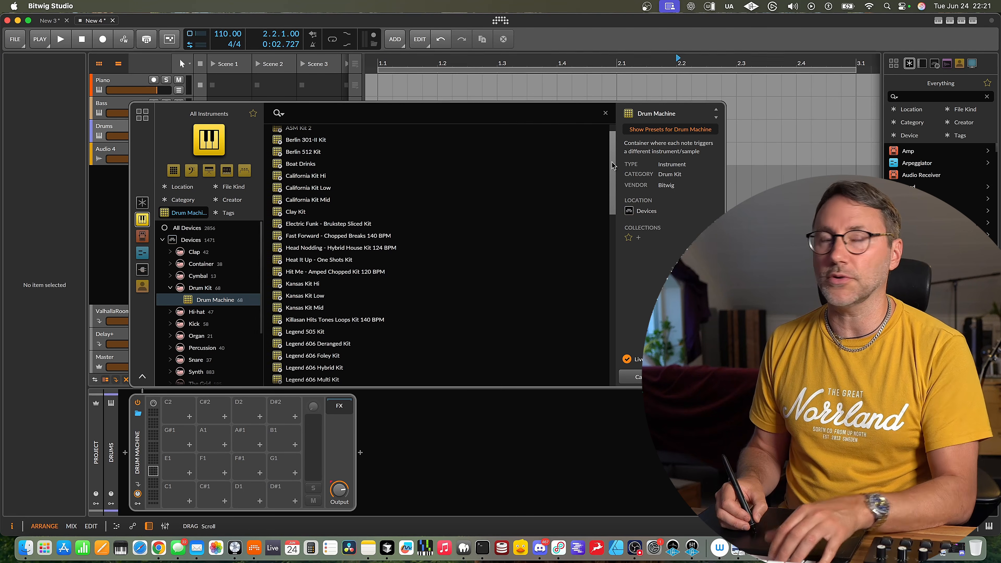
drag(612, 163, 613, 170)
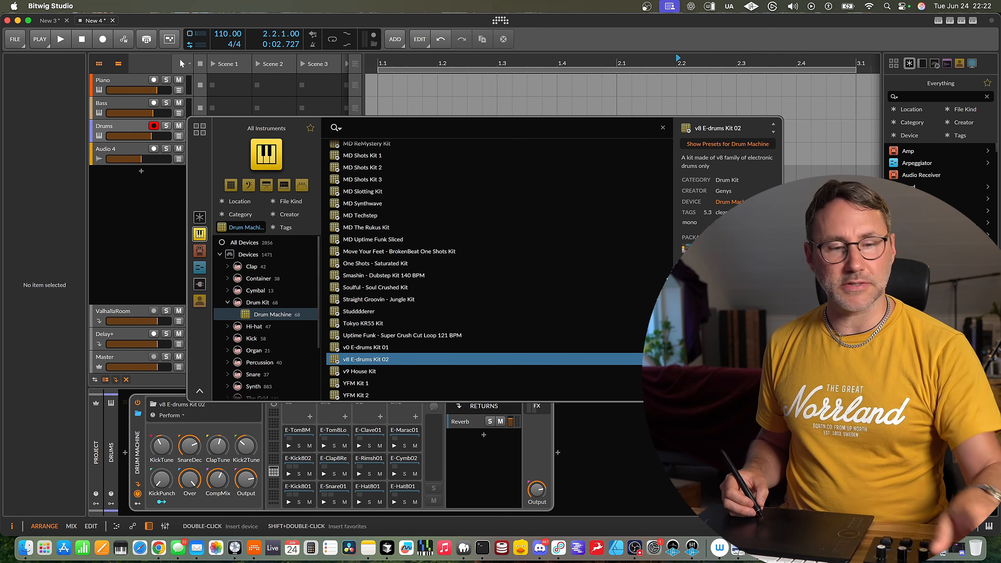
click(755, 392)
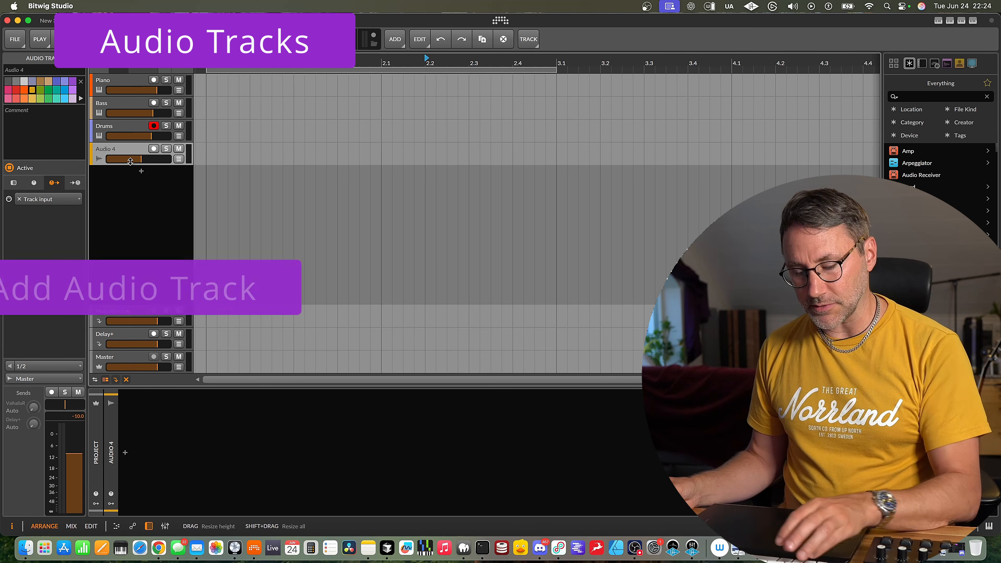
Step: Add three more audio tracks and rename the last one as Audio 4
key(super+shift+t)
key(super+shift+t)
key(super+shift+t)
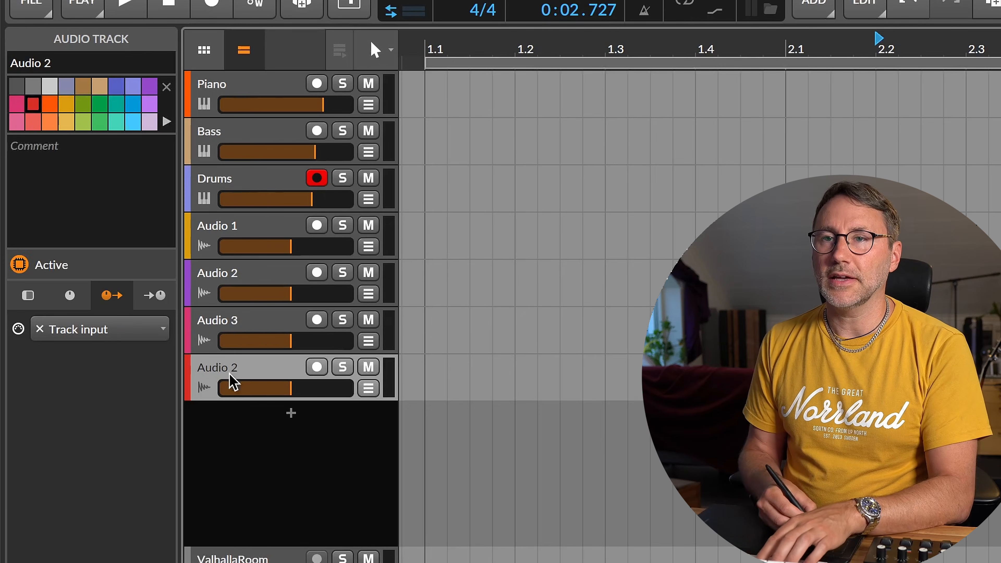
key(super+r)
text(Audio 4)
key(Return)
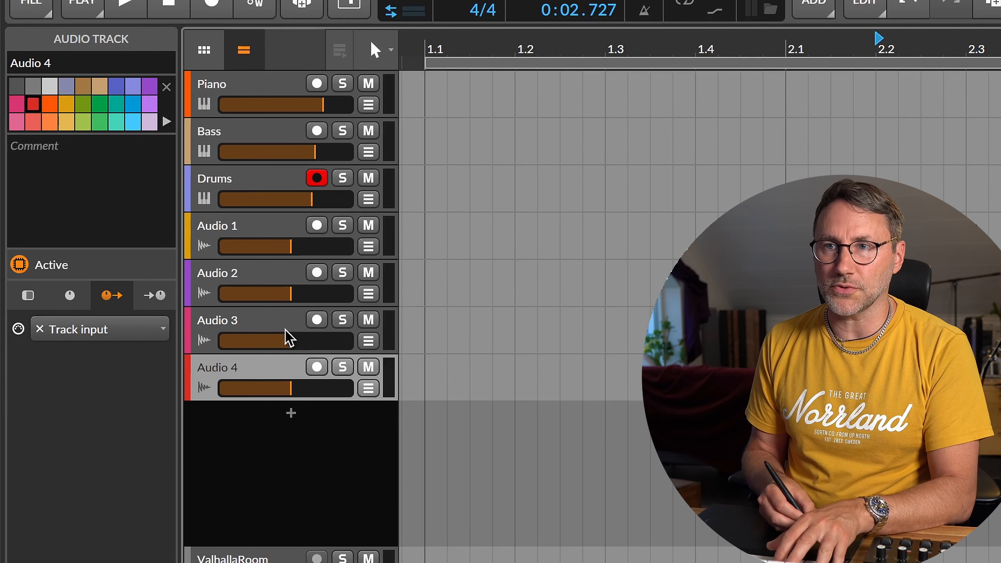
Step: Go through the tracks Audio 1 to Audio 4 one by one and review their settings
click(276, 231)
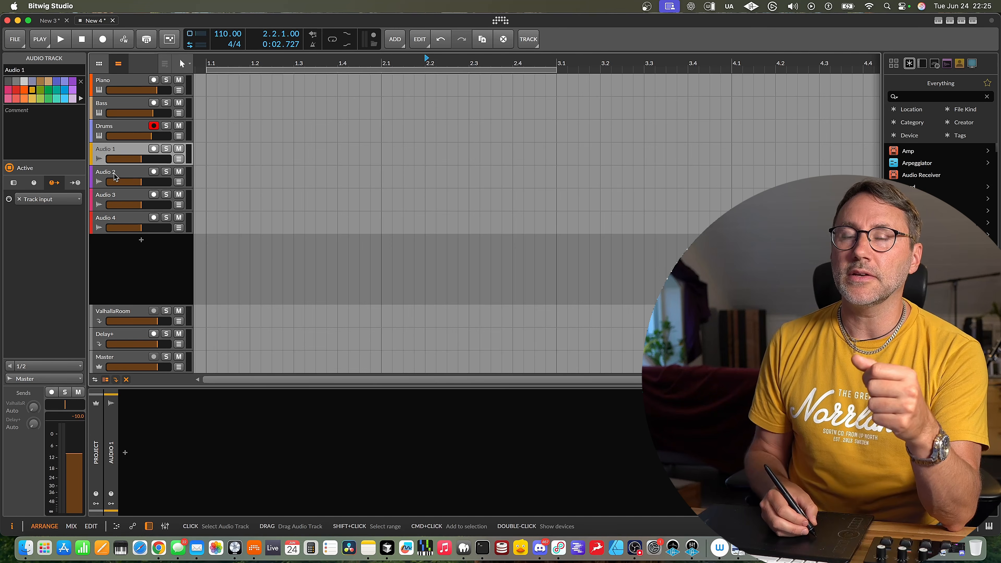
click(114, 176)
click(118, 199)
click(122, 224)
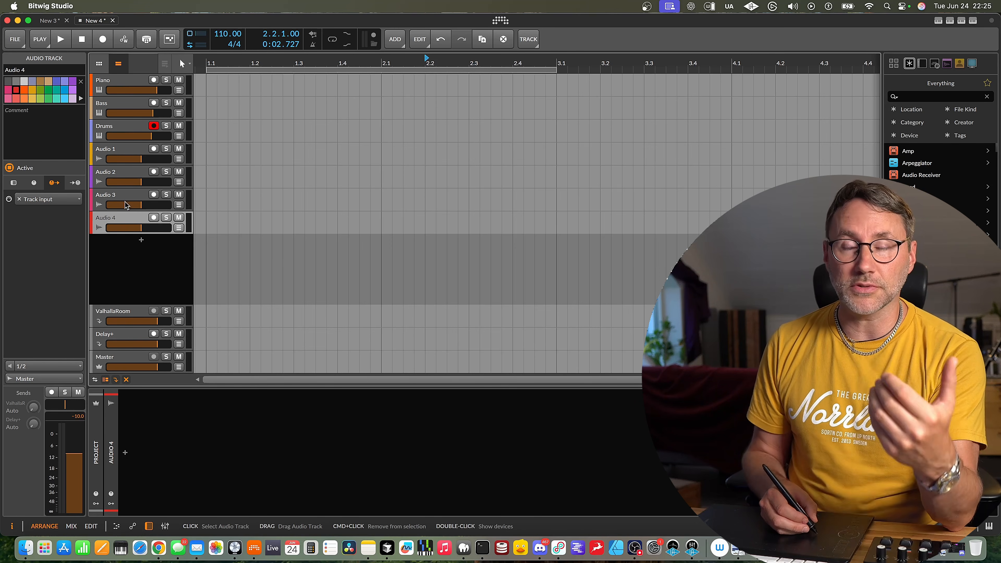
click(117, 150)
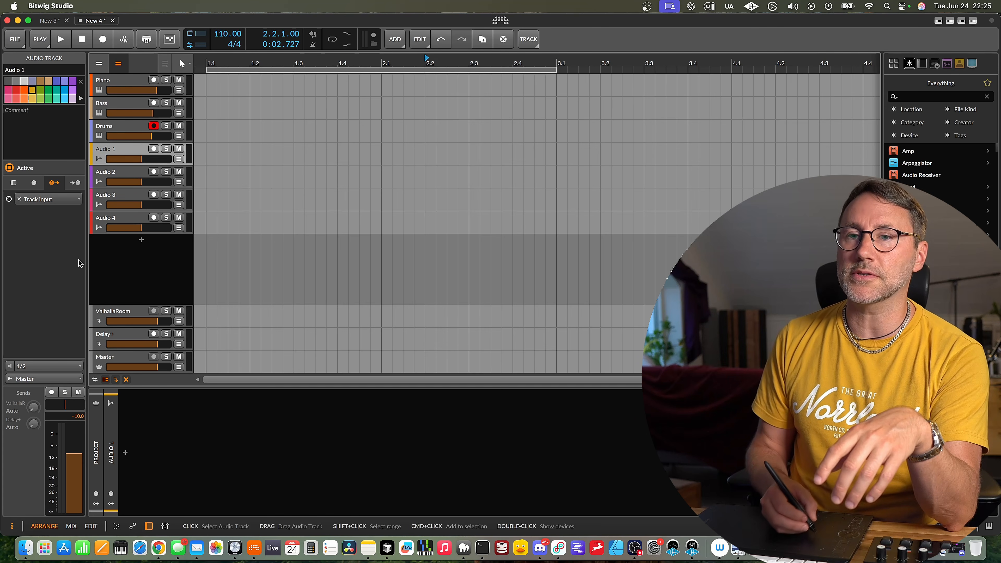
key(Down)
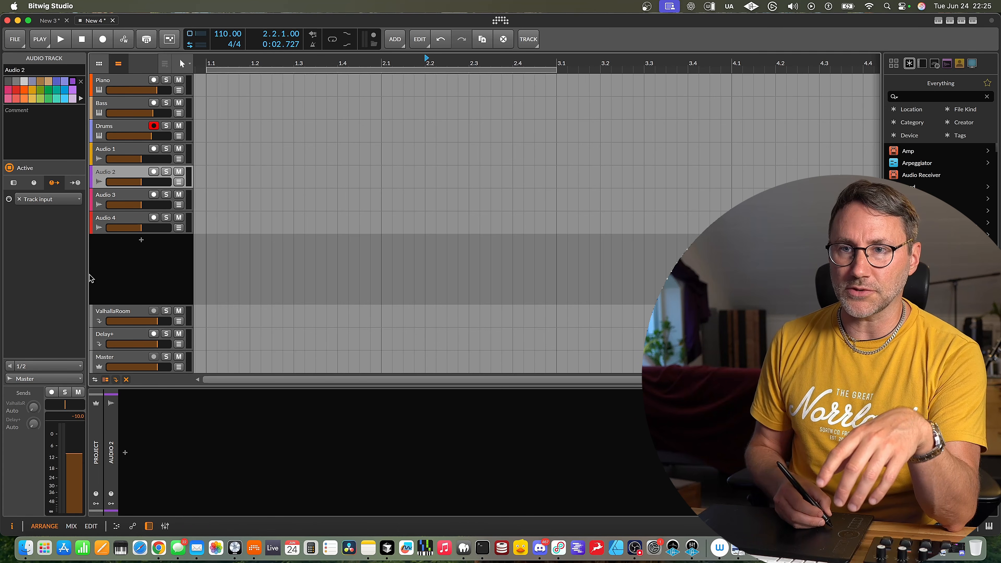
key(Down)
key(Down)
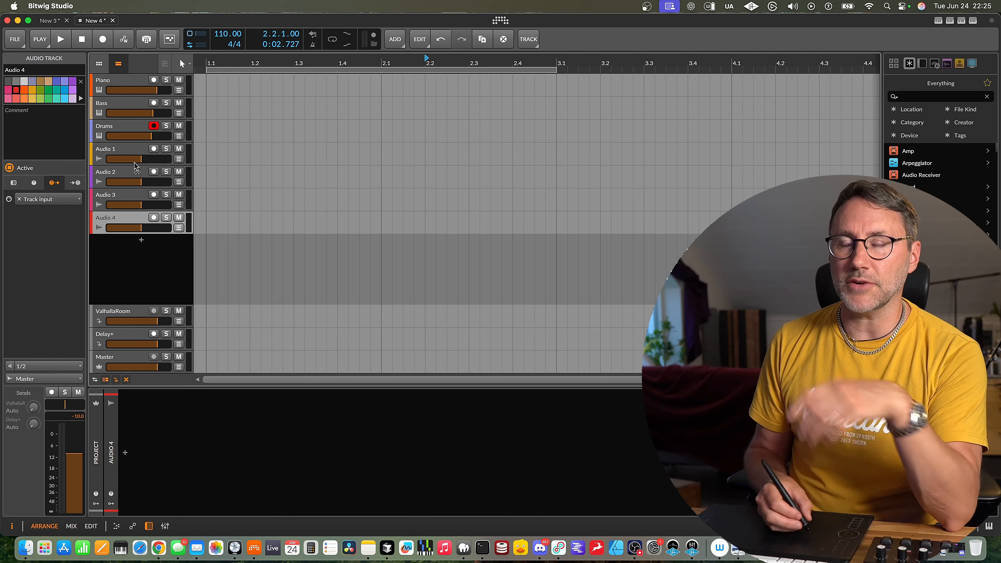
click(136, 164)
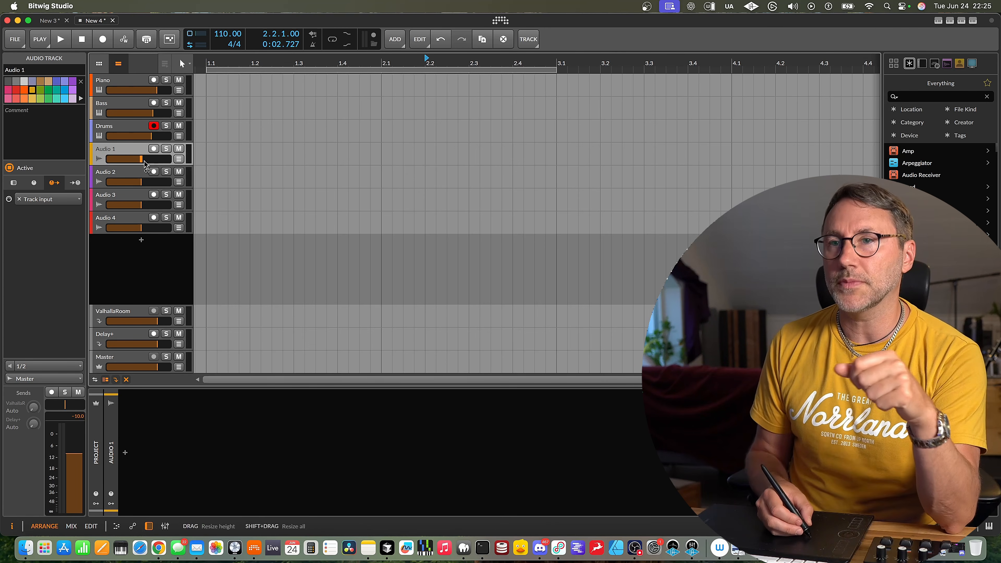
Step: Raise the Audio 1 track's volume to about -9.4 dB and set its input to ZenTour_SC mono 1
drag(142, 159, 142, 159)
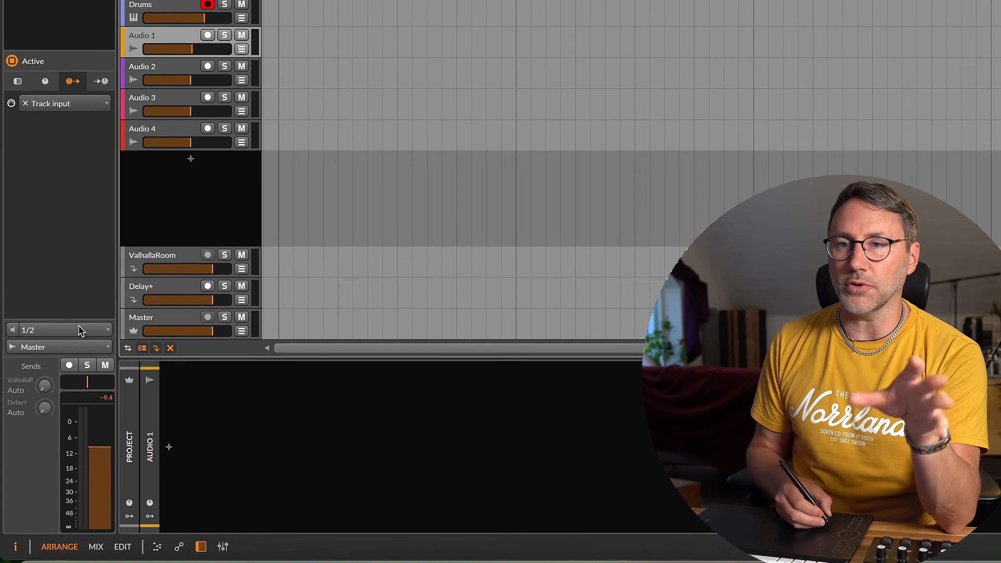
click(51, 366)
mouse_move(53, 345)
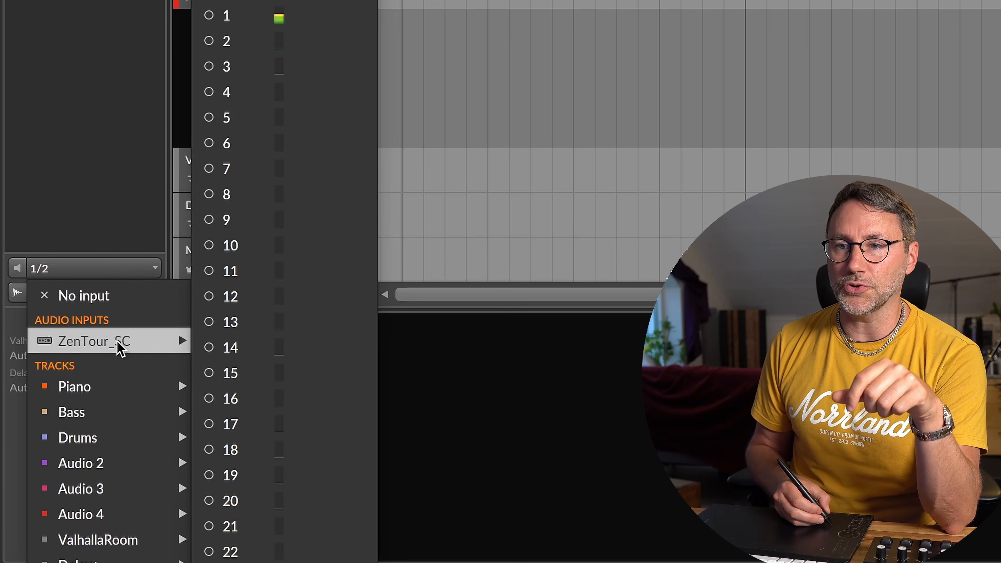
click(217, 17)
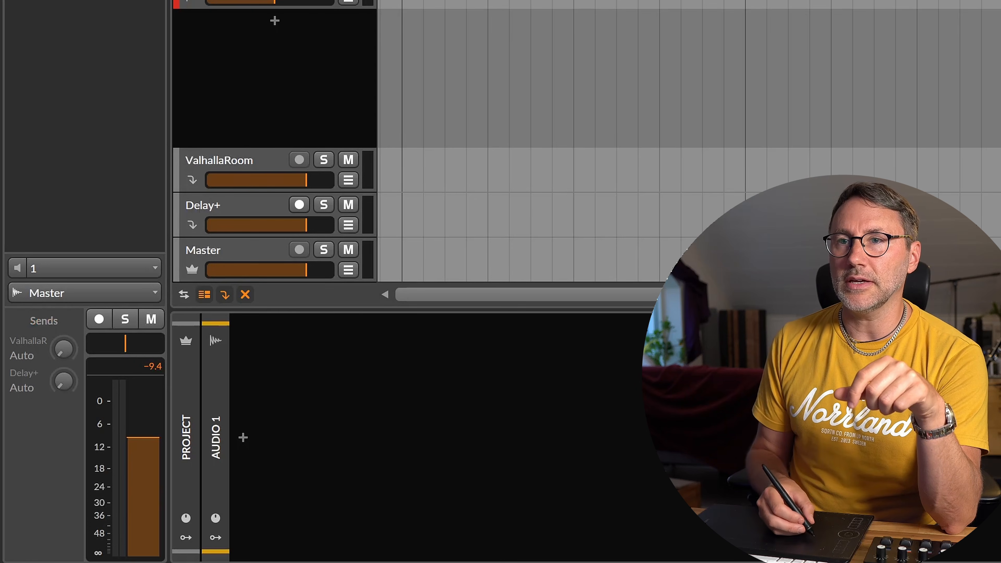
Step: Set the inputs of Audio 2, Audio 3 and Audio 4 to ZenTour_SC mono 2, 3 and 4 respectively
click(213, 0)
click(90, 264)
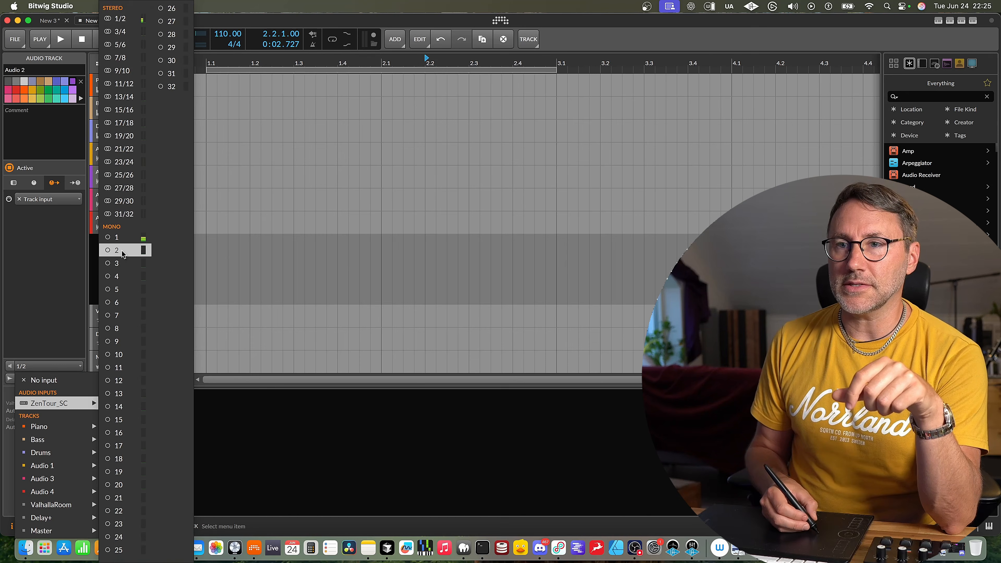
click(120, 250)
click(120, 199)
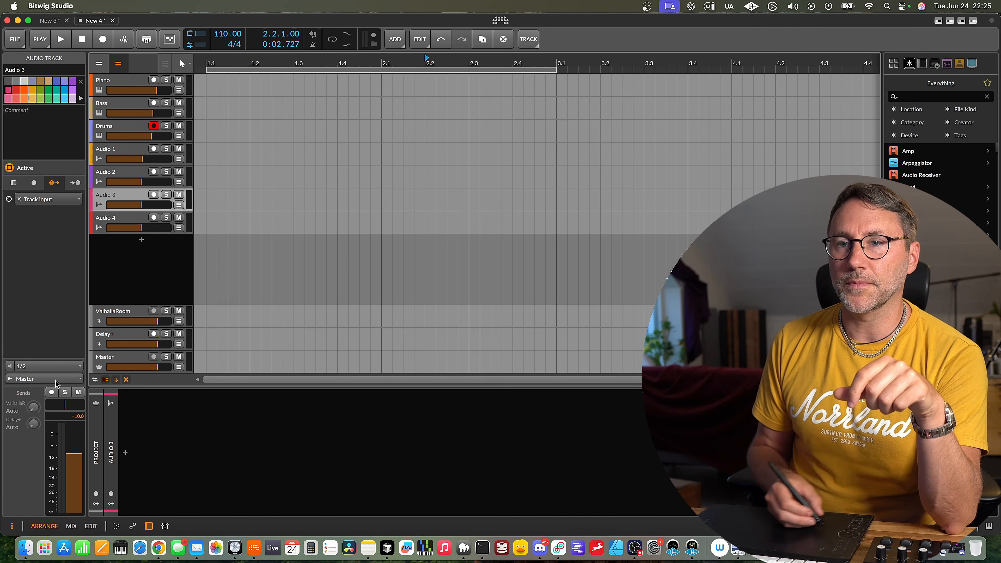
click(44, 366)
mouse_move(71, 403)
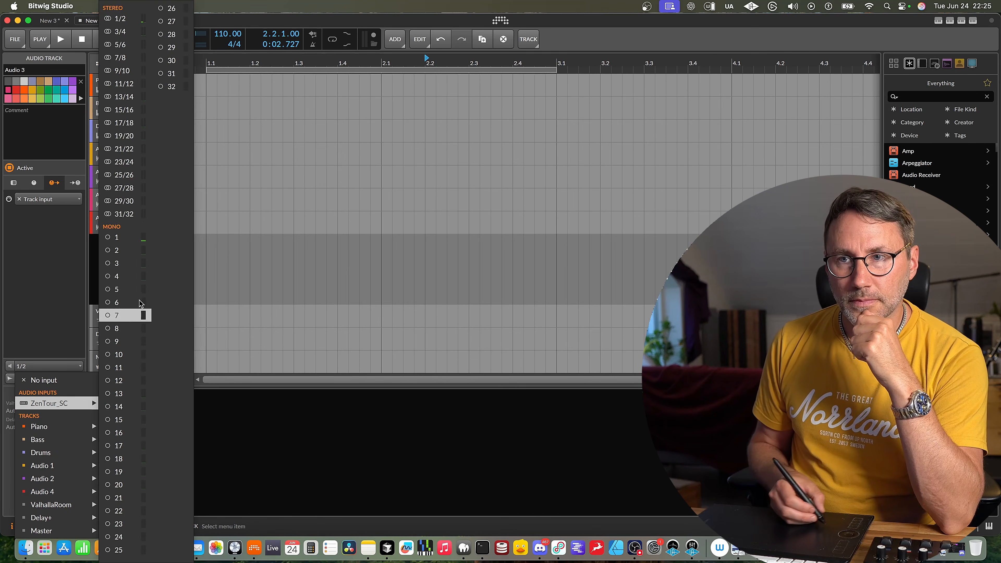
click(122, 264)
click(119, 213)
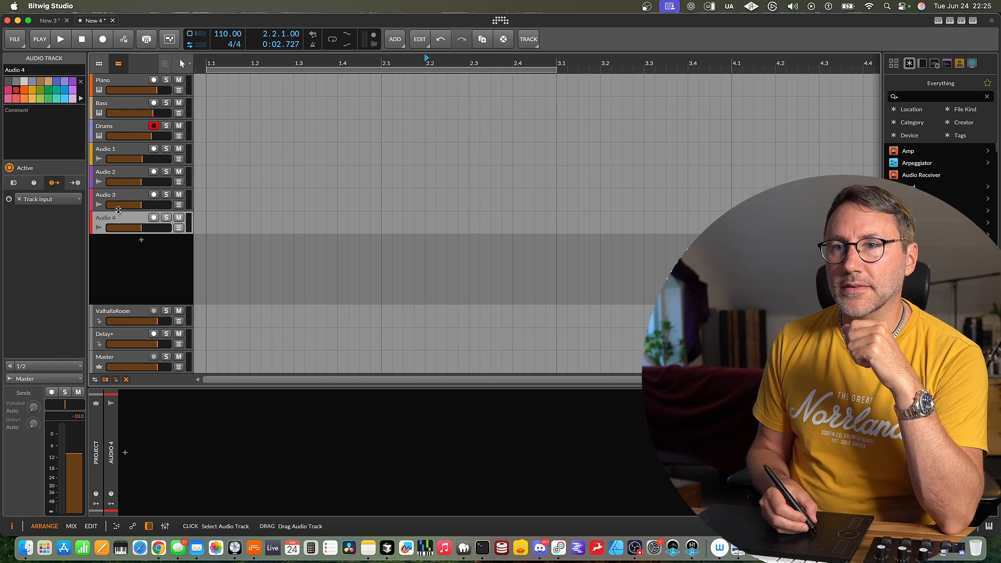
click(56, 370)
mouse_move(75, 404)
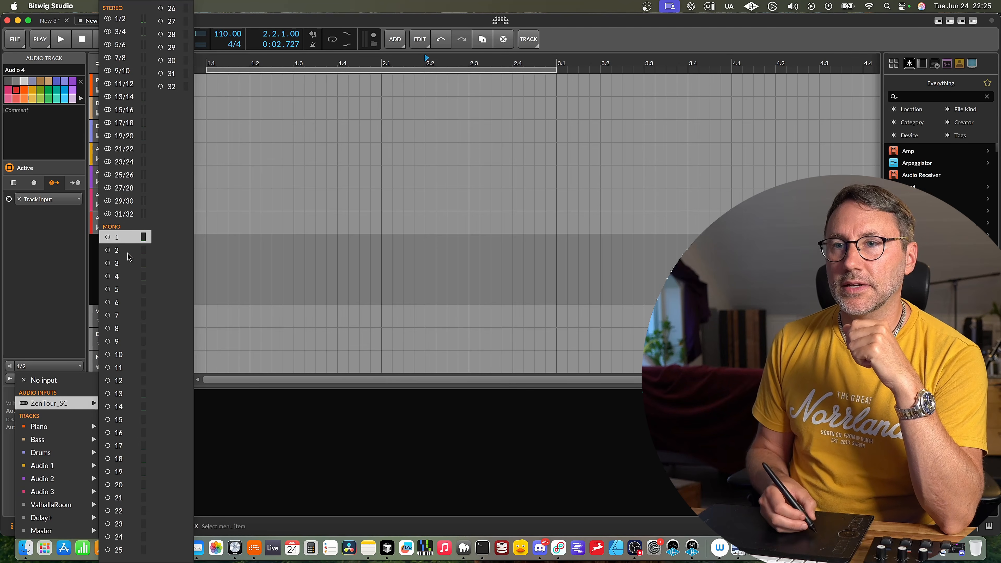
click(118, 276)
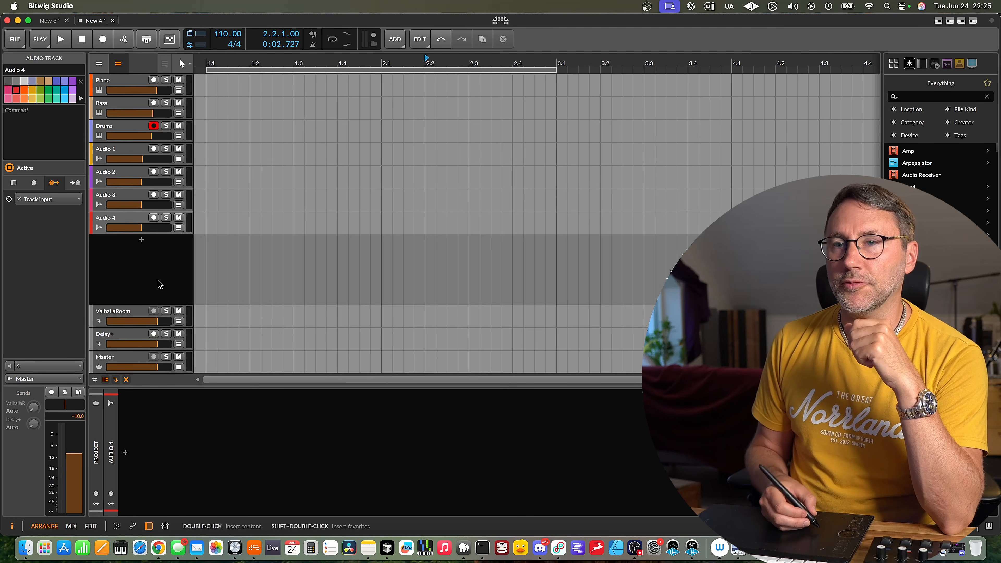
Step: Rename the Audio 1 track as Synths
click(133, 154)
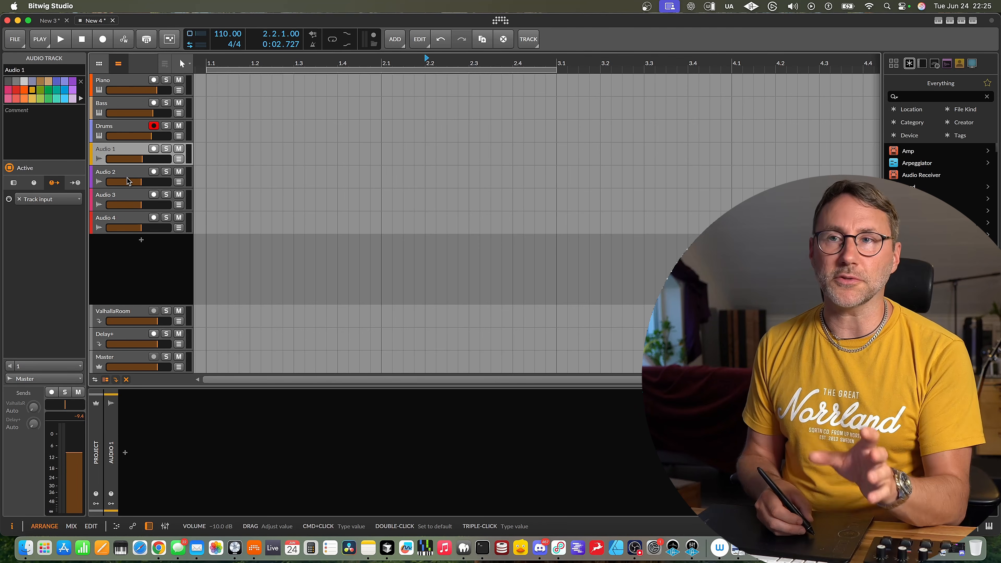
double_click(137, 149)
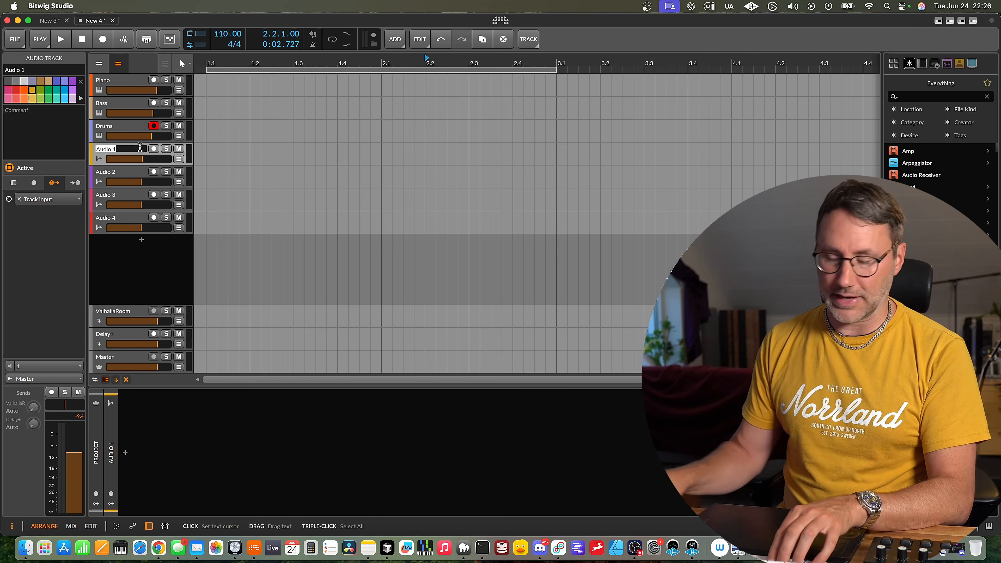
text(Synths)
key(Return)
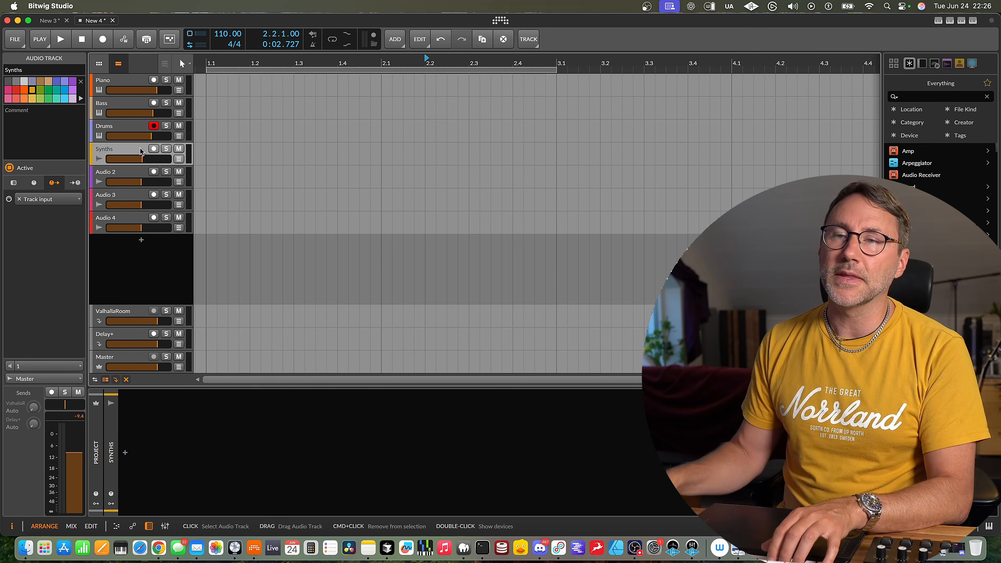
Step: Rename the Audio 2 track as Guitar L
click(115, 173)
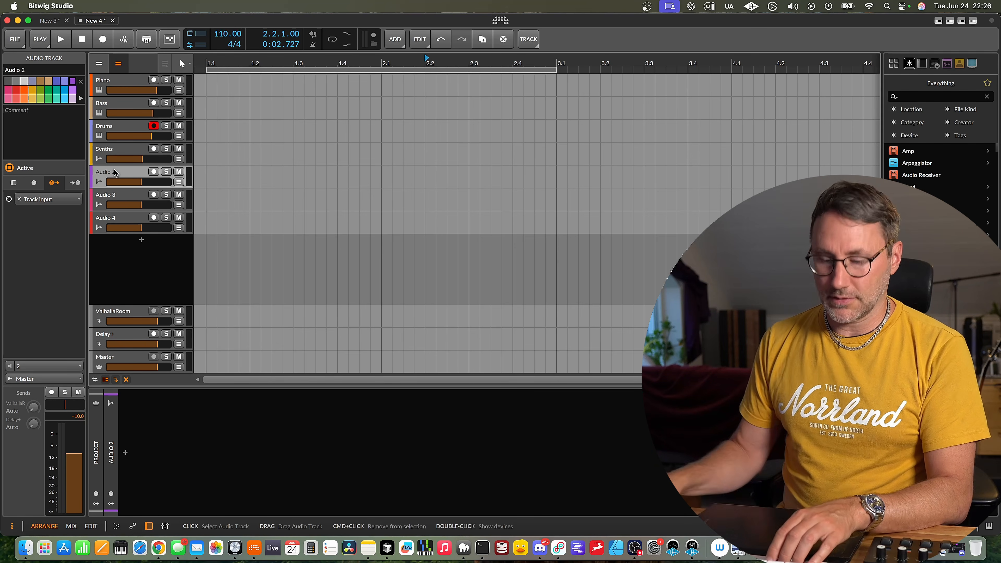
key(super+r)
text(Guitar)
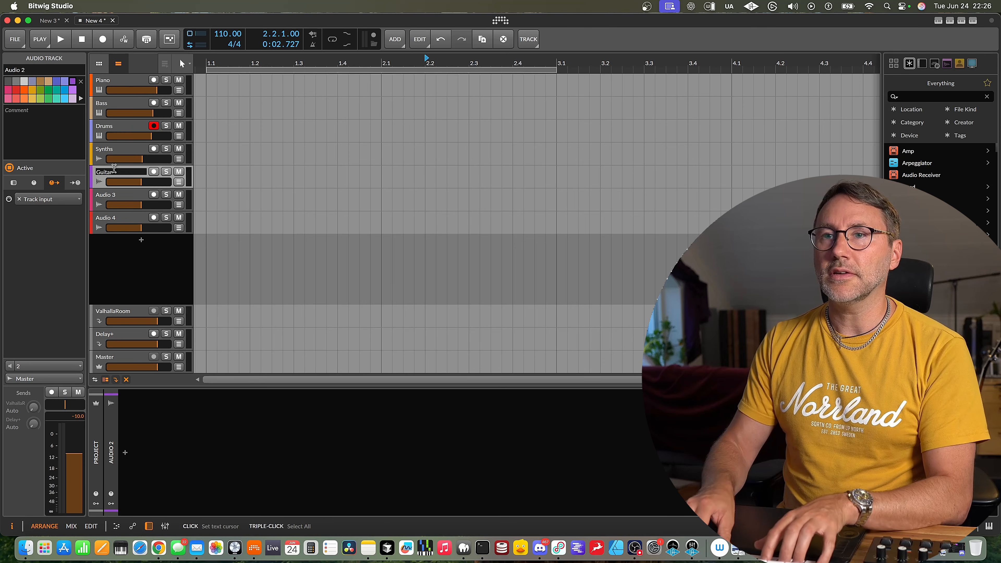
text( L)
key(Return)
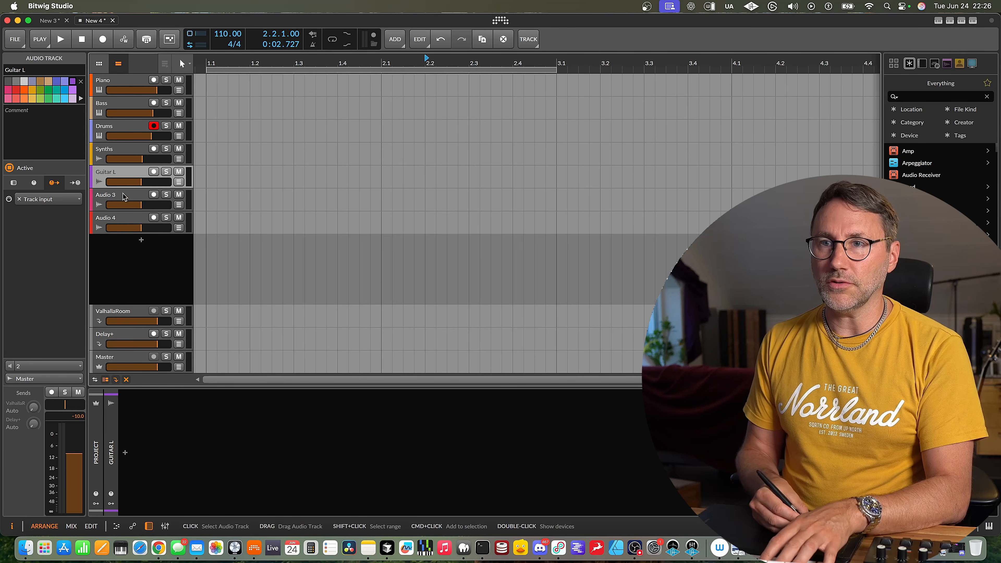
Step: Rename the Audio 3 track as Guitar R and the Audio 4 track as Shakers
click(101, 197)
key(super+r)
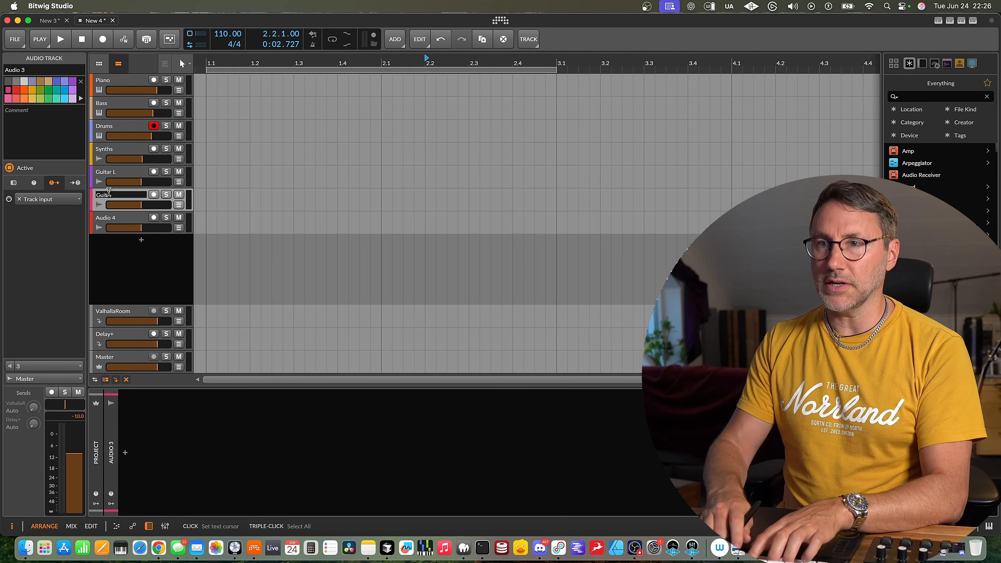
key(Return)
click(118, 221)
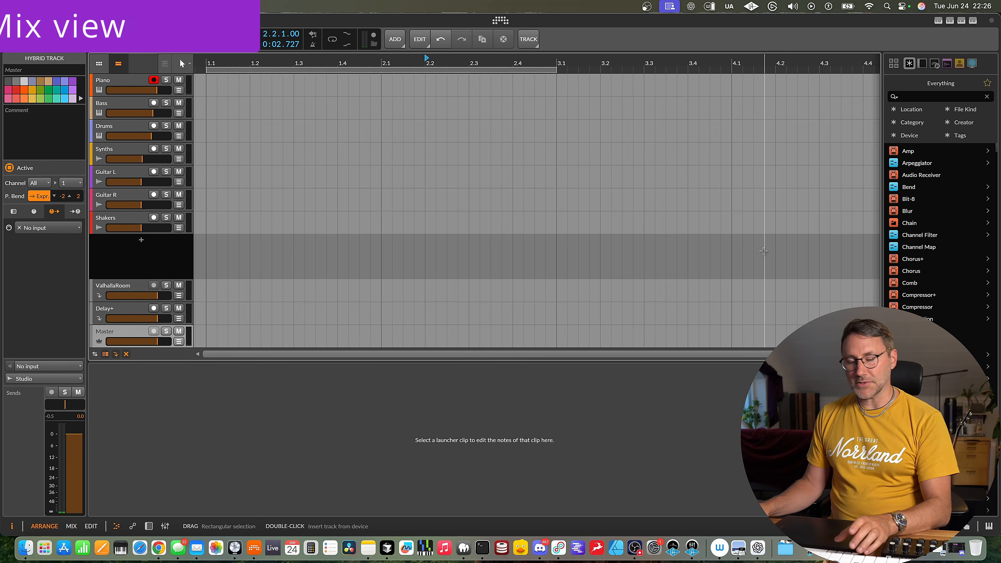
Step: Switch to the mixer view, expand the Drums track to examine its individual drum channels, and collapse it again
key(Tab)
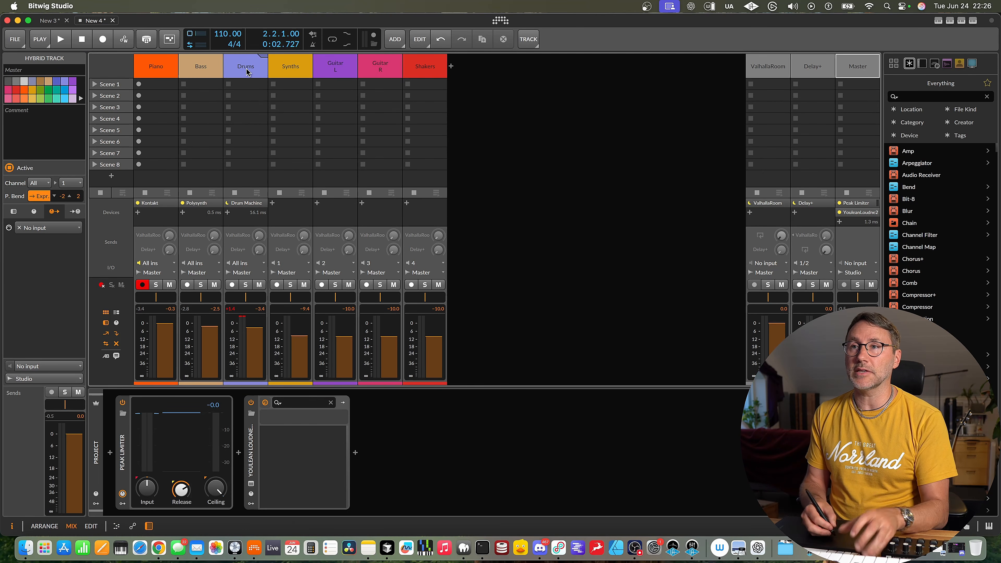
click(250, 76)
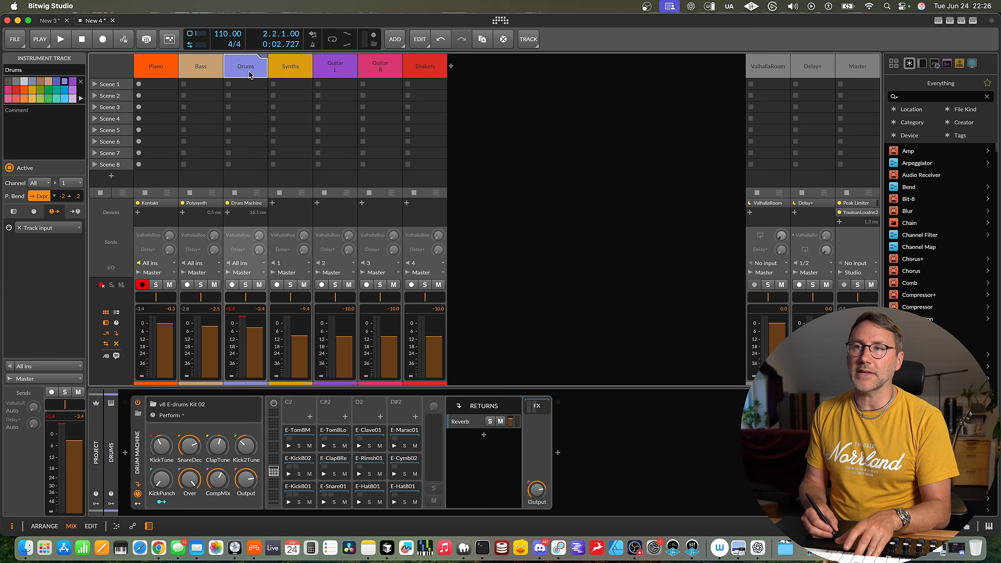
click(262, 59)
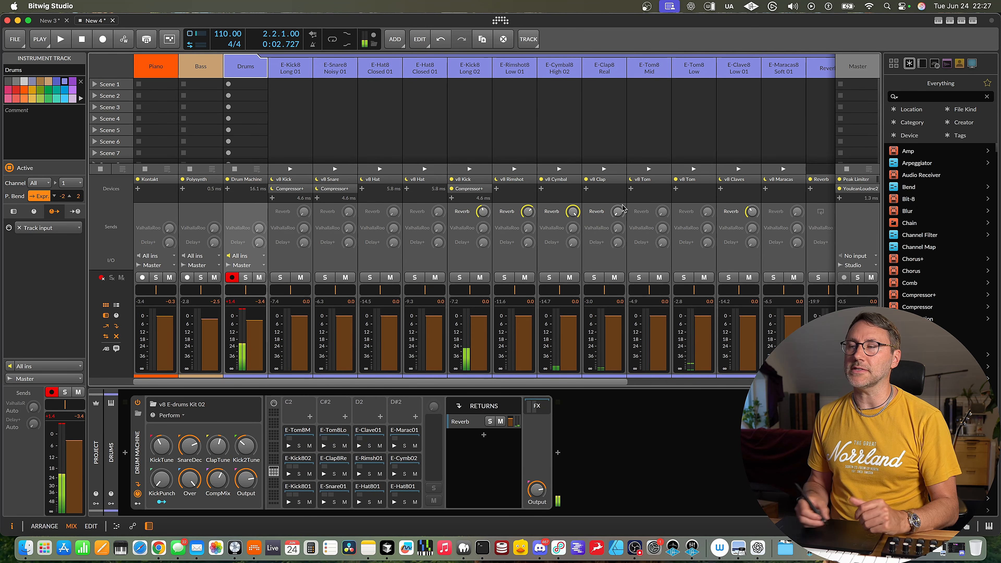
click(265, 60)
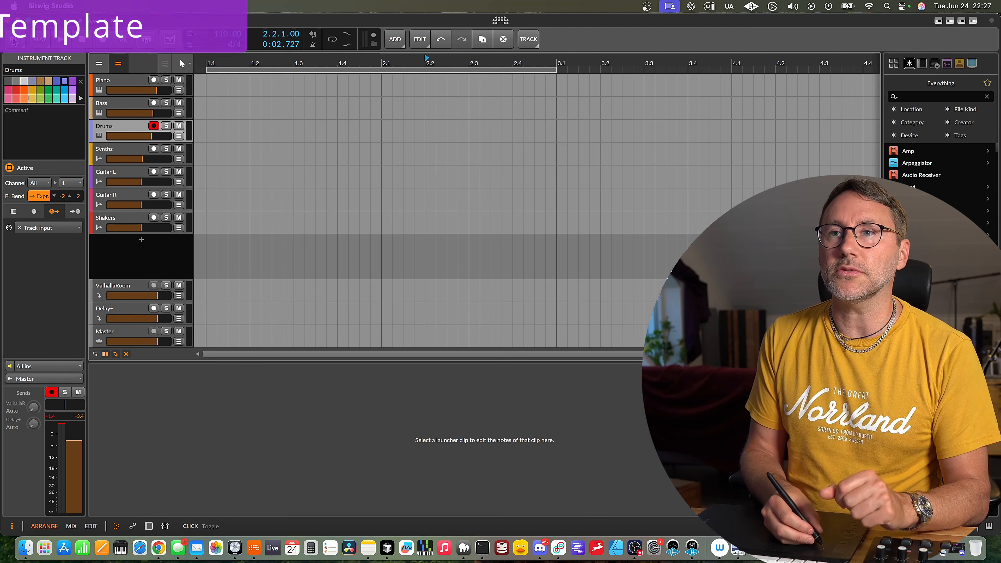
Step: Save the project as a template named My Default Template
click(16, 43)
click(57, 141)
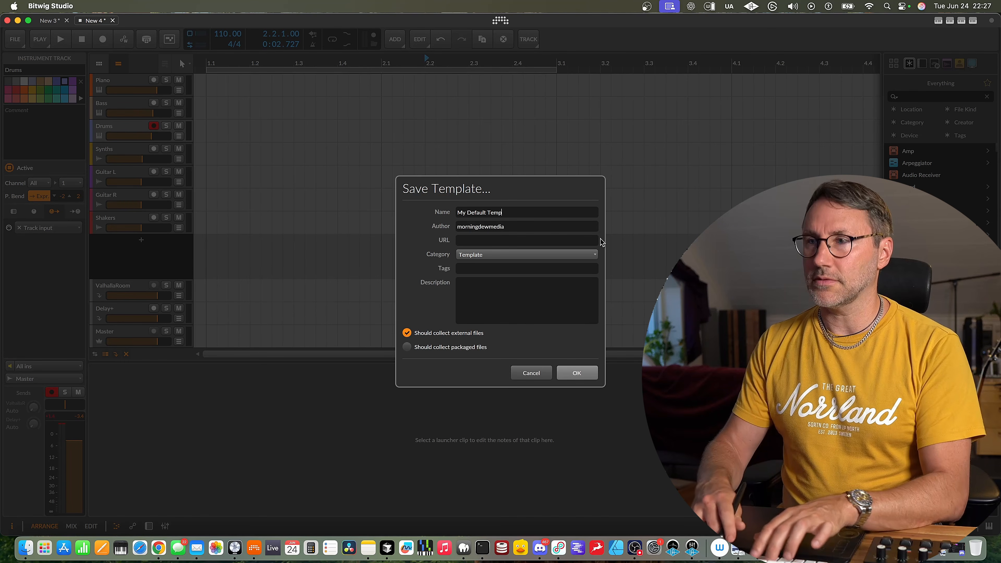
click(577, 373)
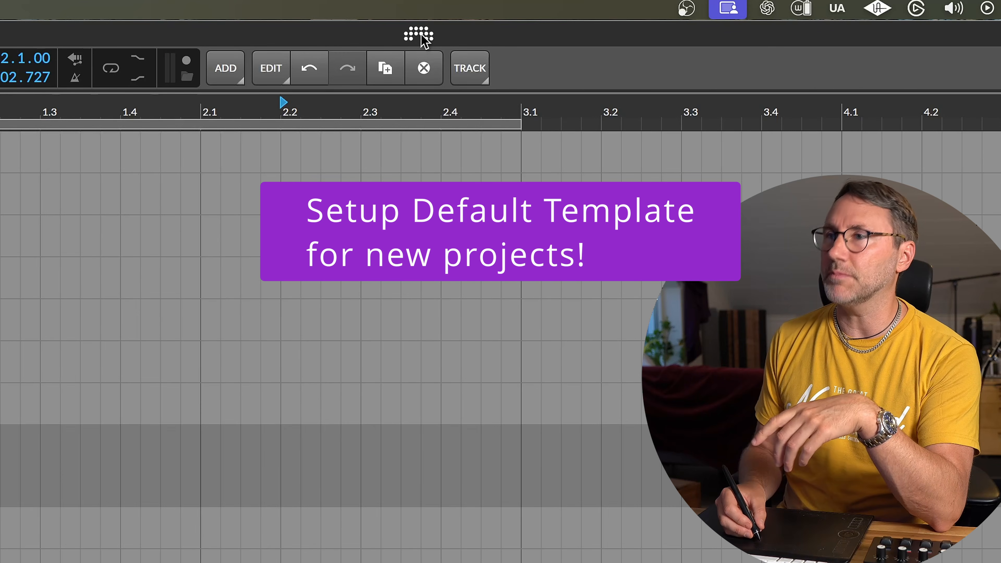
Step: Enable My Default Template as the template for new projects and create a new project from it
click(421, 35)
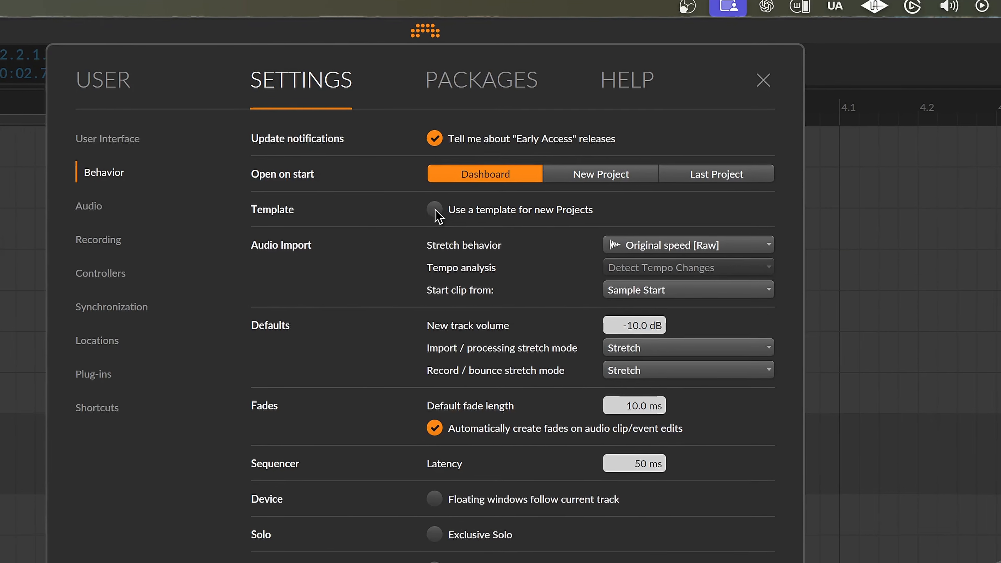
click(430, 216)
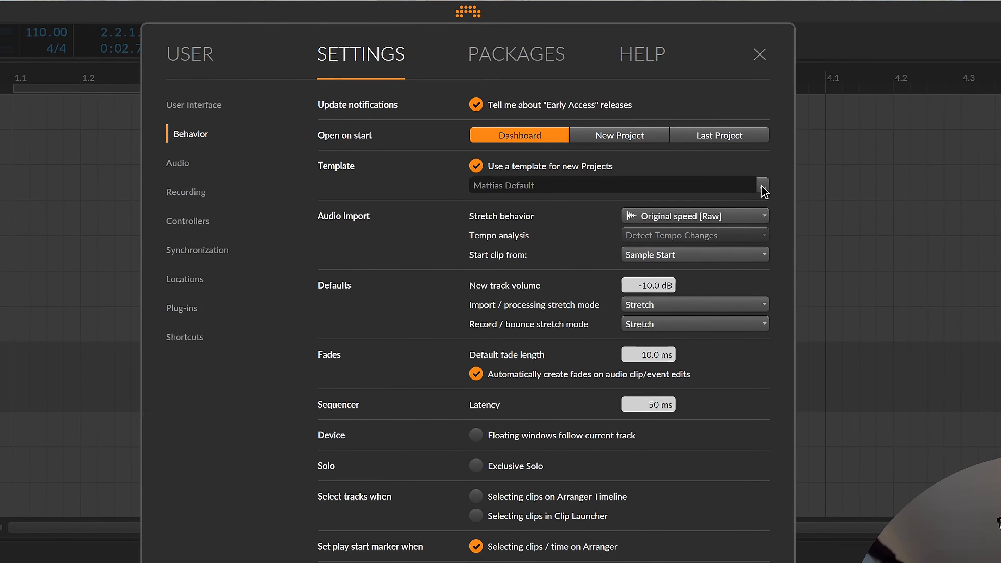
click(762, 187)
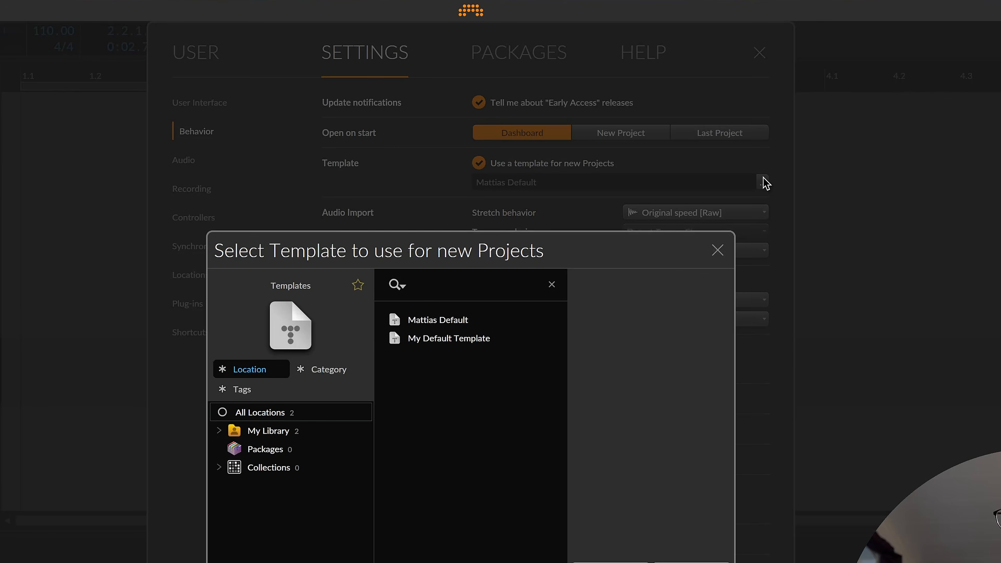
click(446, 344)
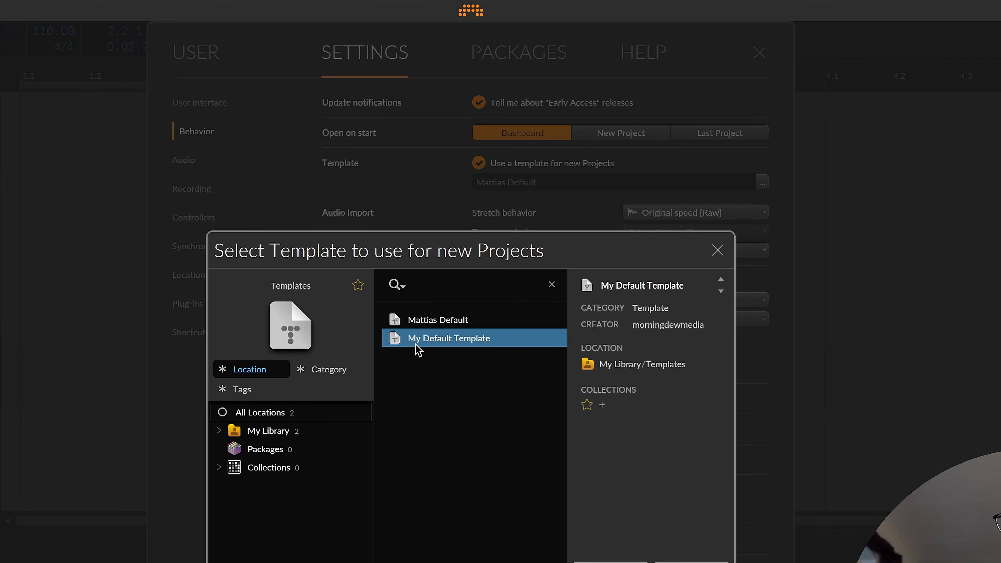
click(707, 562)
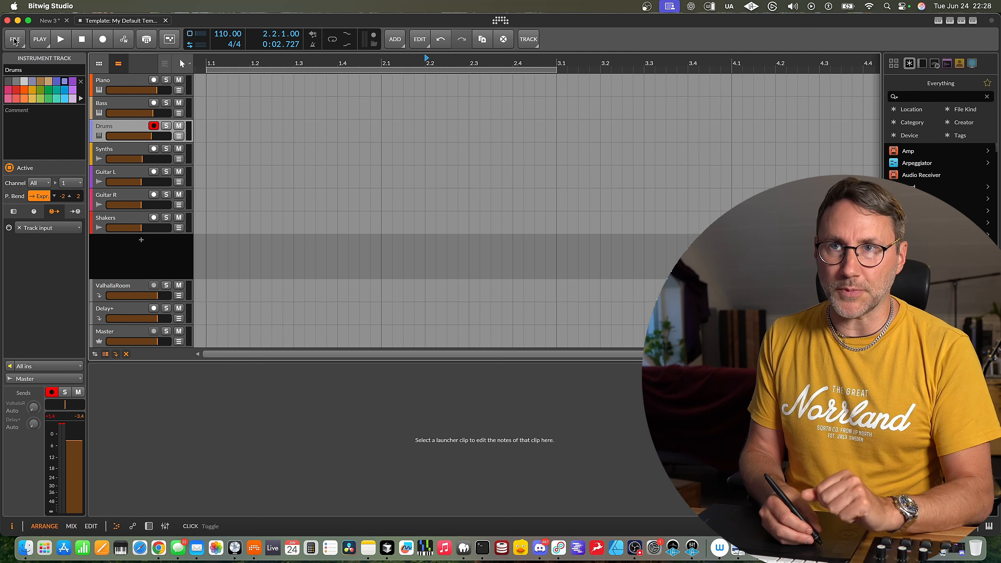
click(15, 40)
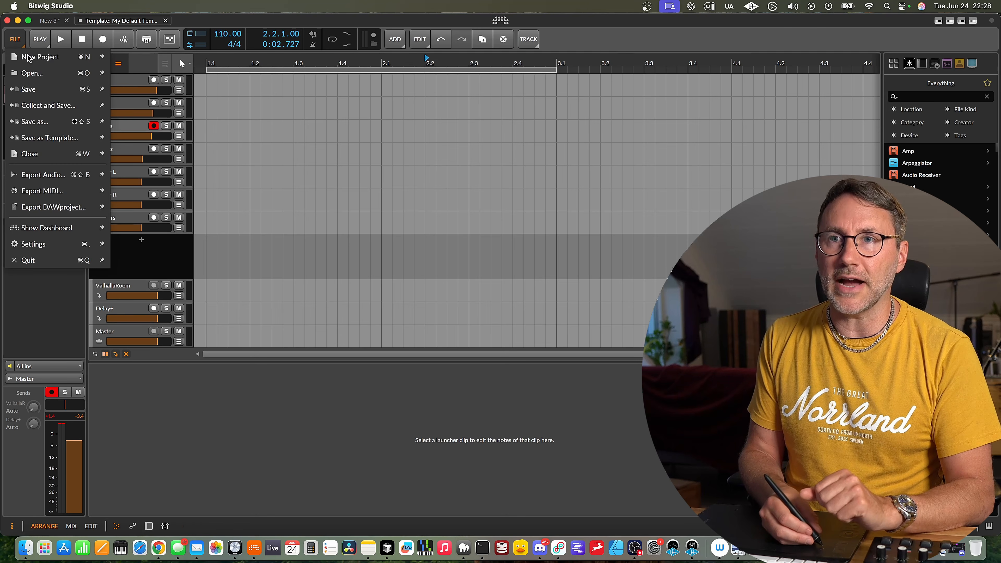
click(40, 57)
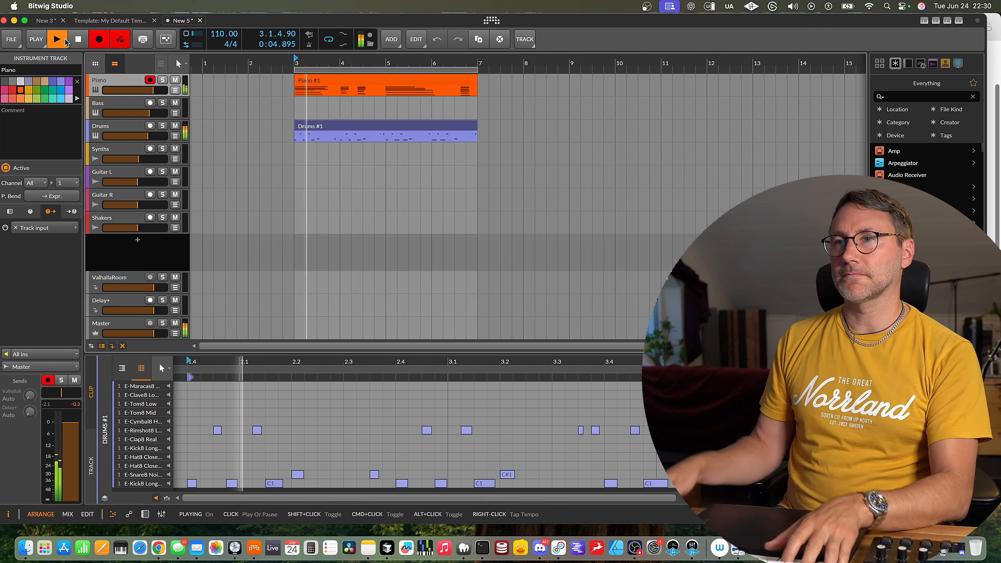
Step: Arm the Bass track, record a four-bar bass clip from bar 3, show its notes and disarm the track
click(399, 81)
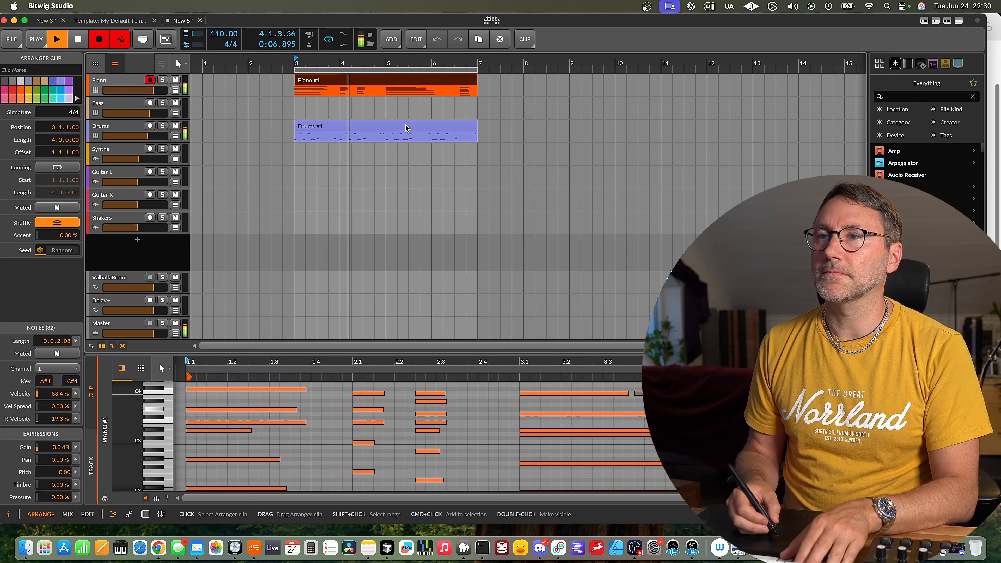
click(141, 104)
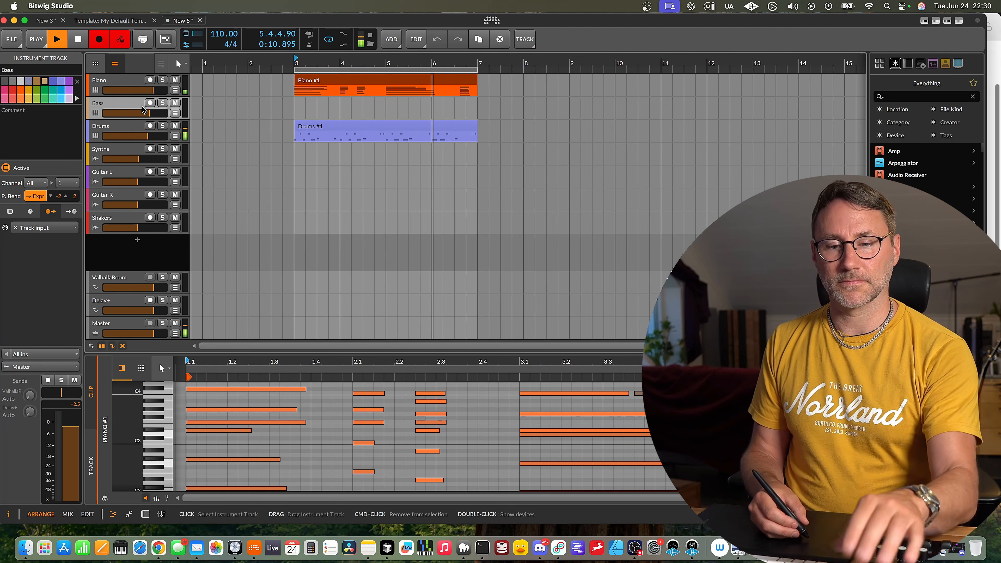
click(149, 103)
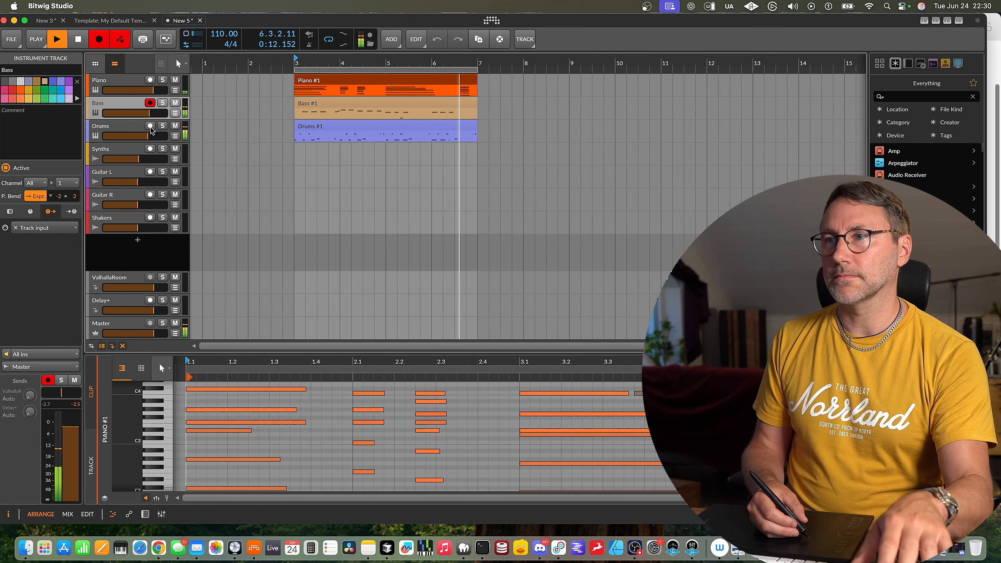
click(397, 110)
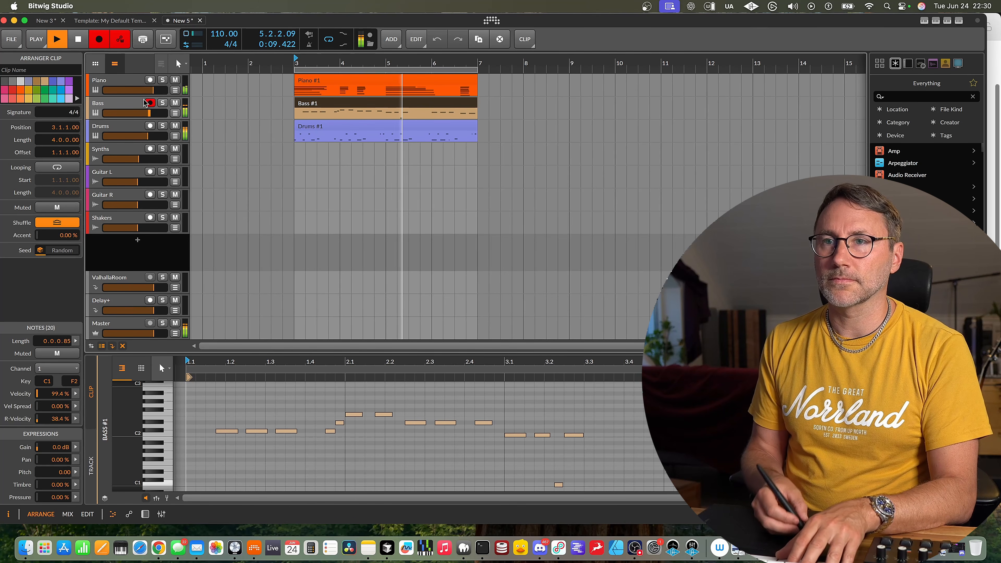
click(150, 103)
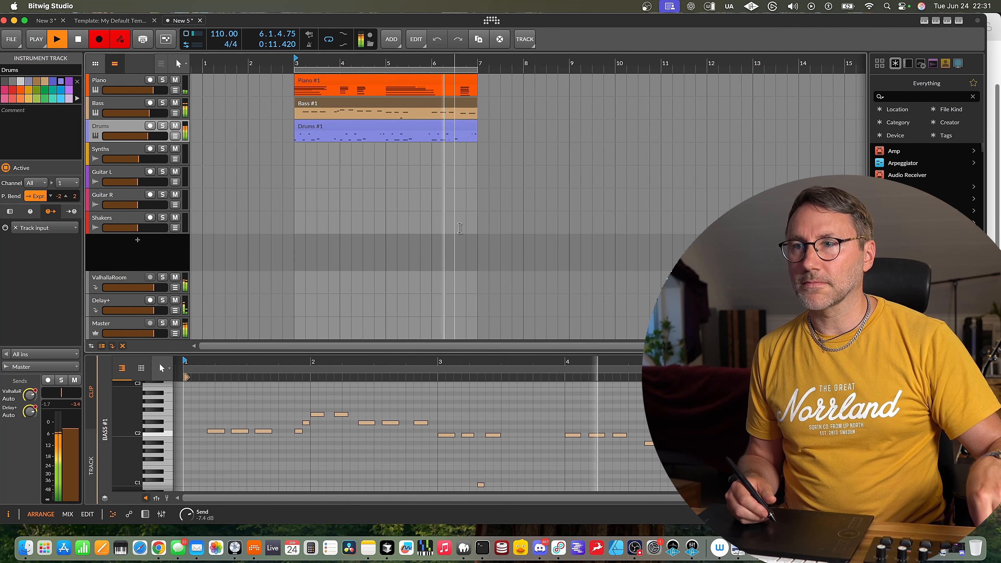